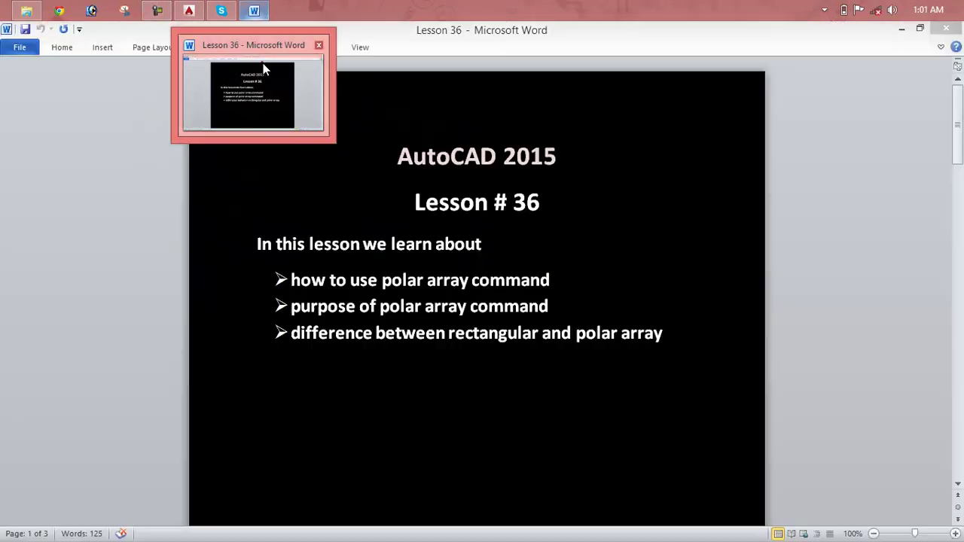
- Review the Lesson 36 polar array slide in Word, then return to AutoCAD's empty Drawing1
{"action": "left_click", "coordinate": [264, 69]}
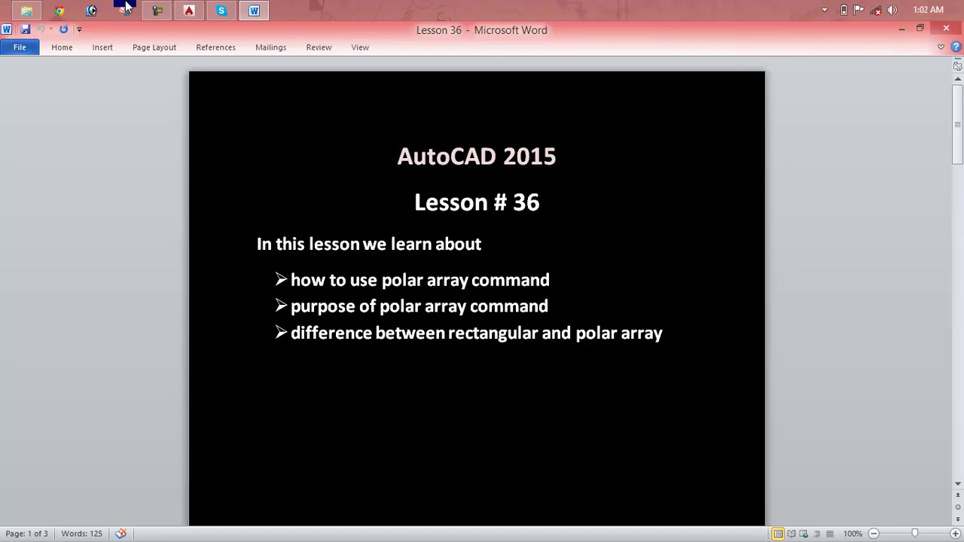
{"action": "left_click", "coordinate": [193, 7]}
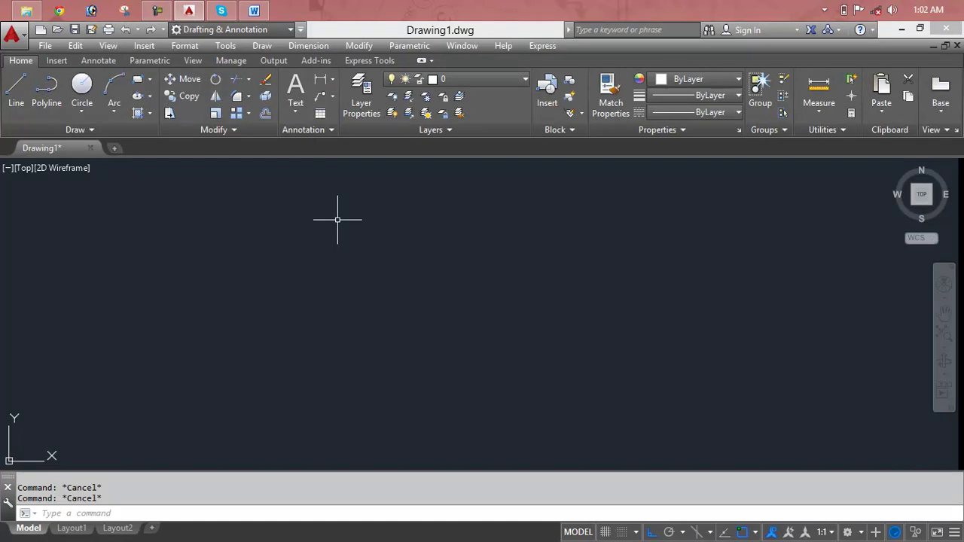
- Draw a trial rectangle and erase it
{"action": "type", "text": "re"}
{"action": "key", "text": "Return"}
{"action": "left_click", "coordinate": [278, 220]}
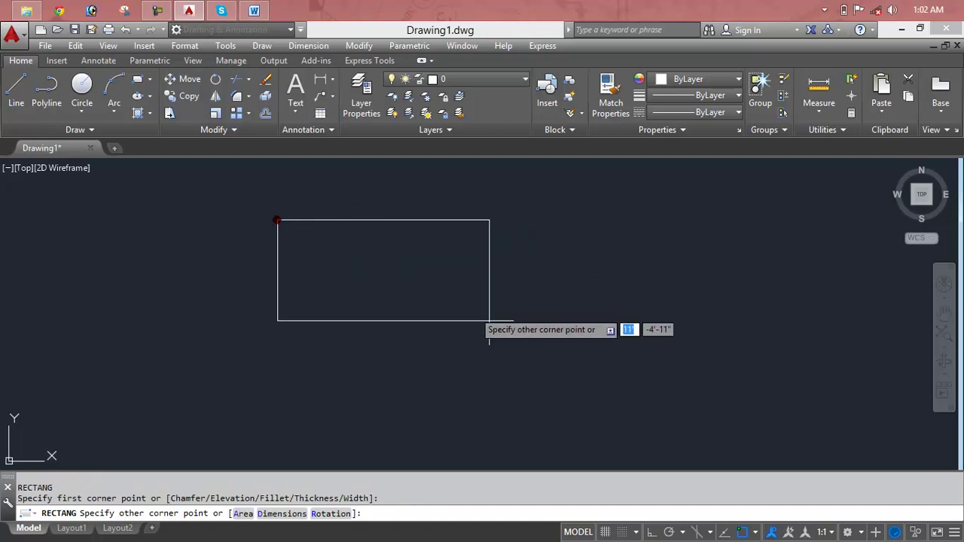
{"action": "left_click", "coordinate": [679, 406]}
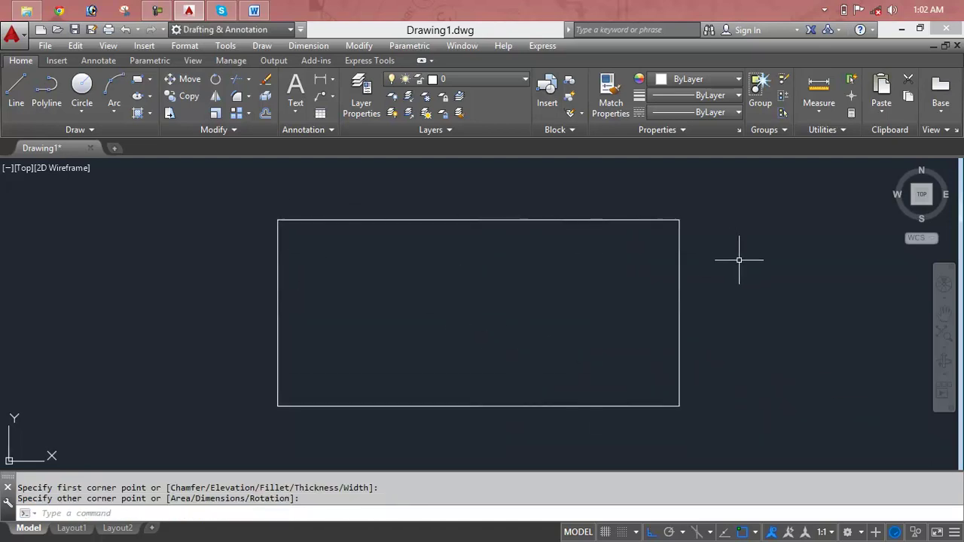
{"action": "left_click", "coordinate": [320, 220]}
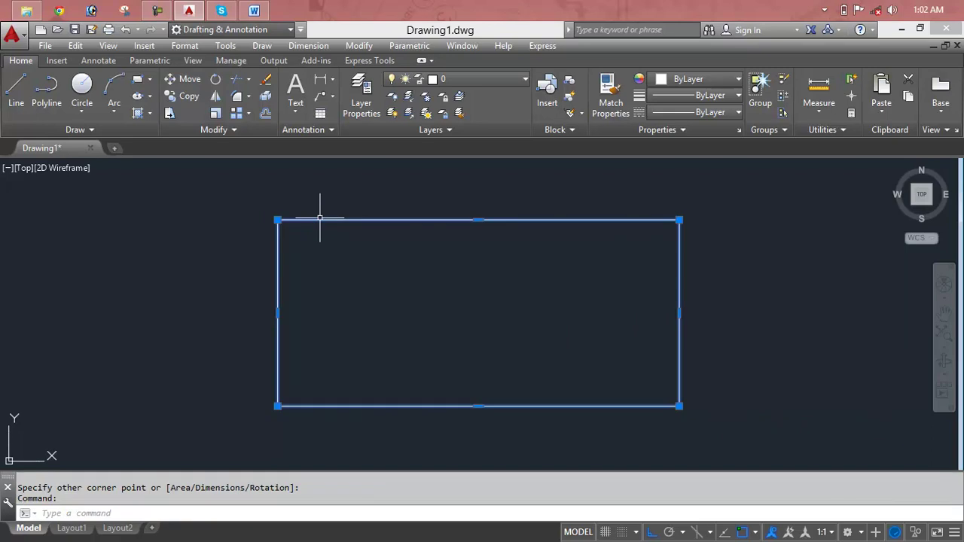
{"action": "key", "text": "Delete"}
{"action": "key", "text": "Escape"}
{"action": "key", "text": "Escape"}
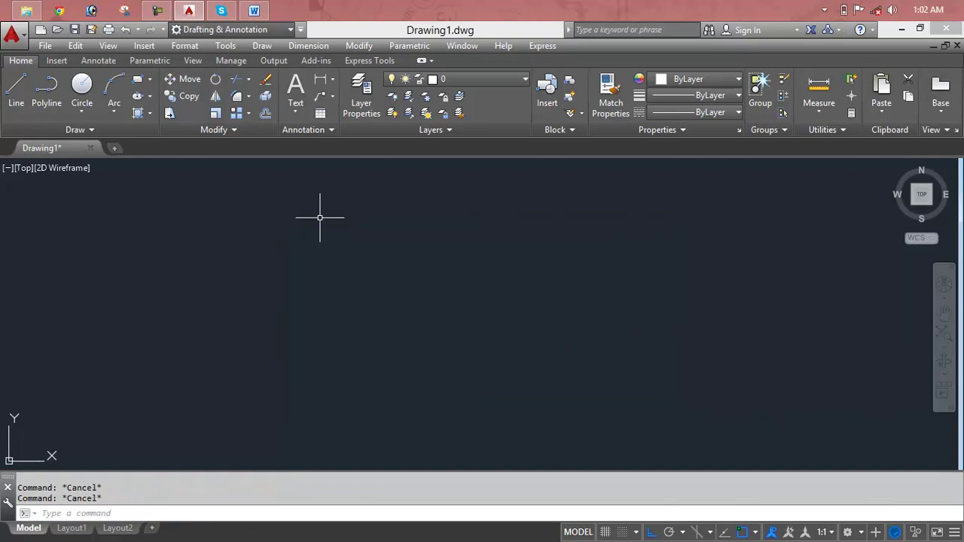
- Draw a circle, then zoom to All and pan to centre it
{"action": "type", "text": "c"}
{"action": "key", "text": "Return"}
{"action": "left_click", "coordinate": [316, 218]}
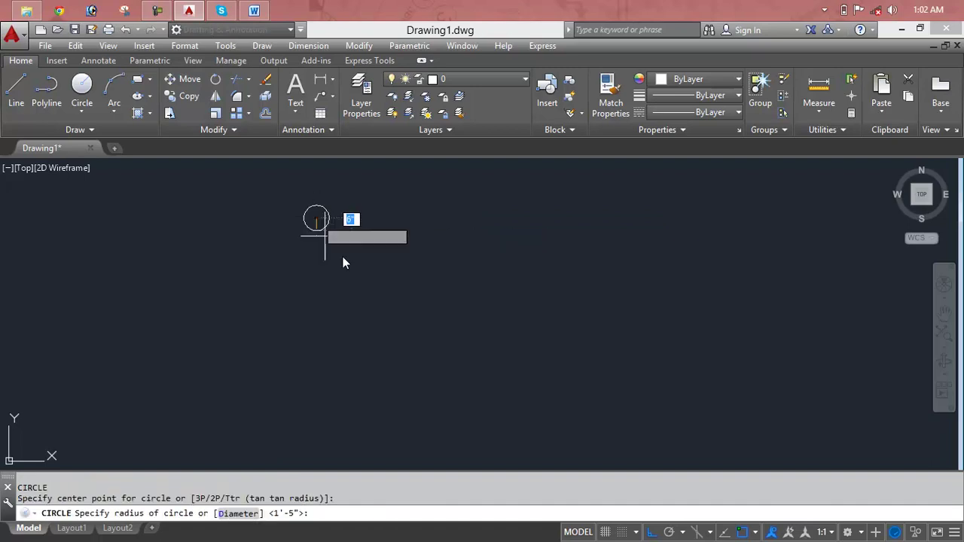
{"action": "left_click", "coordinate": [499, 339]}
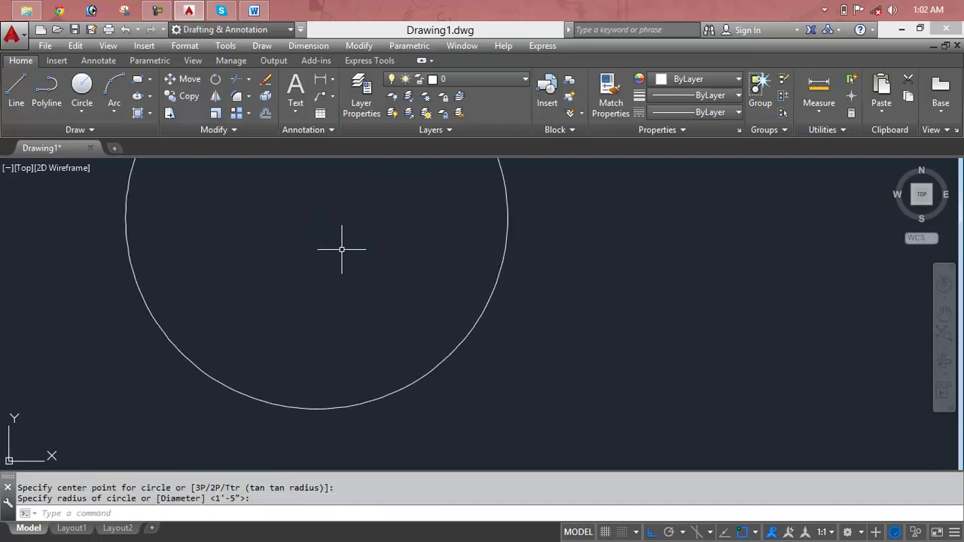
{"action": "type", "text": "z"}
{"action": "key", "text": "Return"}
{"action": "type", "text": "a"}
{"action": "key", "text": "Return"}
{"action": "middle_click_drag", "start_coordinate": [426, 241], "coordinate": [396, 307]}
{"action": "key", "text": "Escape"}
{"action": "key", "text": "Escape"}
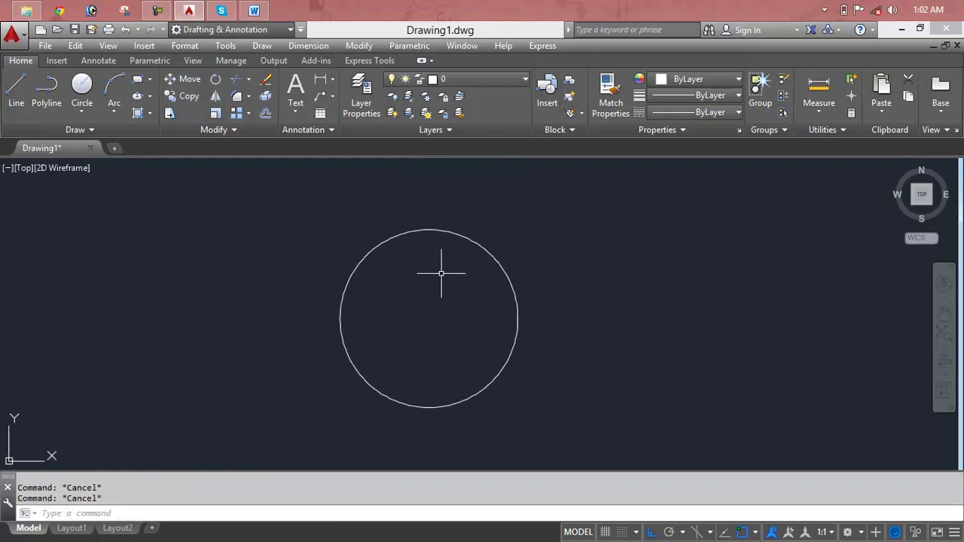
- Draw a radial line from the circle's centre to its edge
{"action": "type", "text": "l"}
{"action": "key", "text": "Return"}
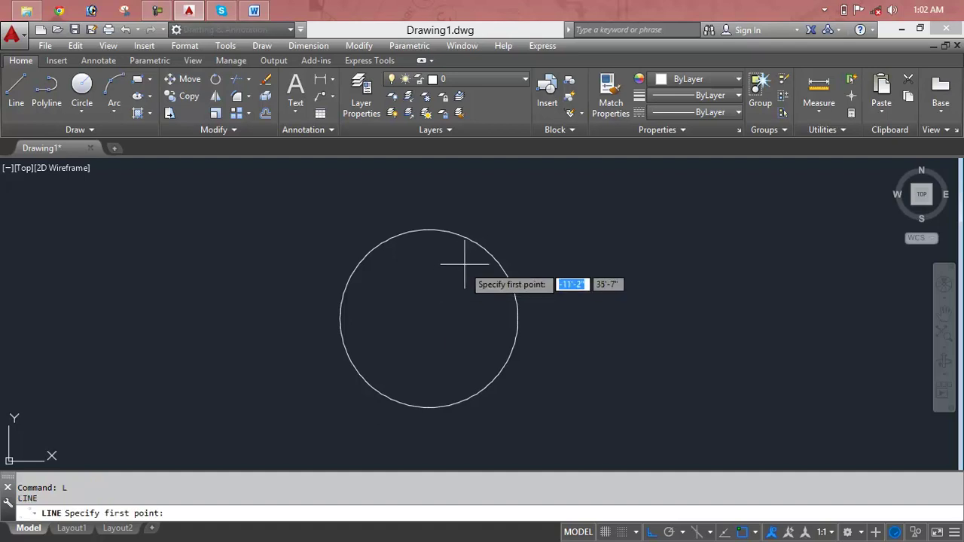
{"action": "left_click", "coordinate": [429, 318]}
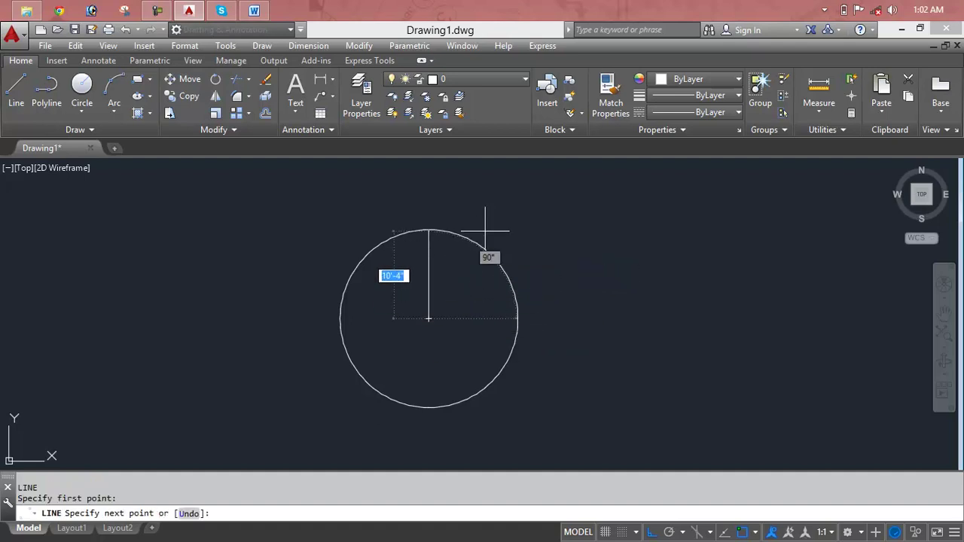
{"action": "scroll", "coordinate": [479, 242], "scroll_direction": "up", "scroll_amount": 5}
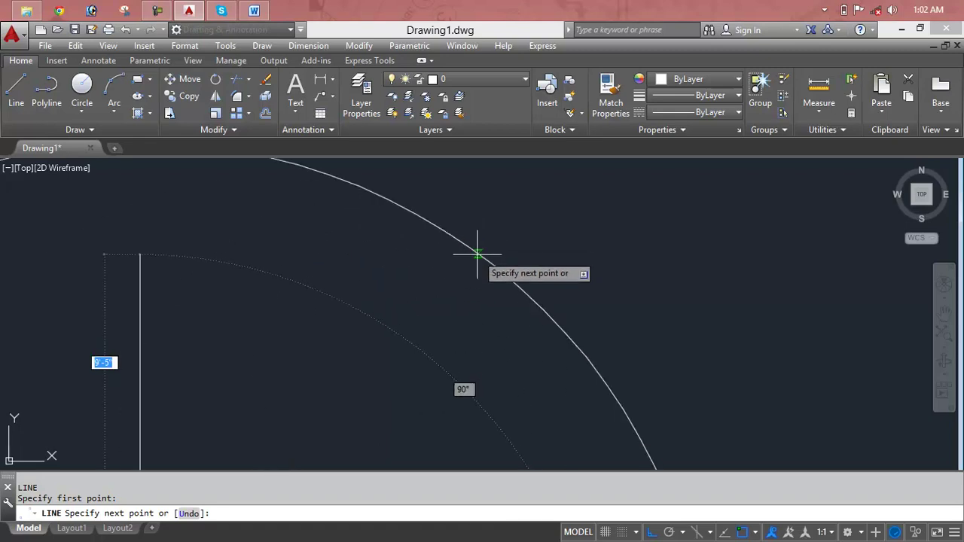
{"action": "left_click", "coordinate": [477, 253]}
{"action": "key", "text": "Escape"}
{"action": "scroll", "coordinate": [500, 264], "scroll_direction": "down", "scroll_amount": 5}
{"action": "middle_click_drag", "start_coordinate": [497, 263], "coordinate": [490, 166]}
{"action": "scroll", "coordinate": [297, 299], "scroll_direction": "down", "scroll_amount": 4}
{"action": "mouse_move", "coordinate": [305, 305]}
{"action": "middle_mouse_down"}
{"action": "mouse_move", "coordinate": [356, 291]}
{"action": "mouse_move", "coordinate": [338, 344]}
{"action": "middle_mouse_up"}
{"action": "scroll", "coordinate": [361, 315], "scroll_direction": "up", "scroll_amount": 4}
{"action": "scroll", "coordinate": [319, 334], "scroll_direction": "up", "scroll_amount": 2}
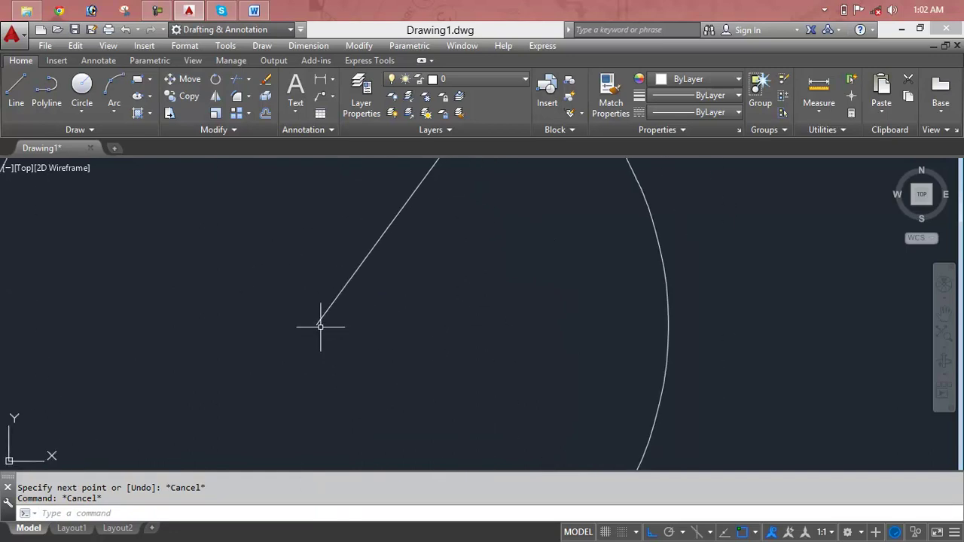
{"action": "middle_click_drag", "start_coordinate": [392, 312], "coordinate": [340, 380]}
{"action": "key", "text": "Escape"}
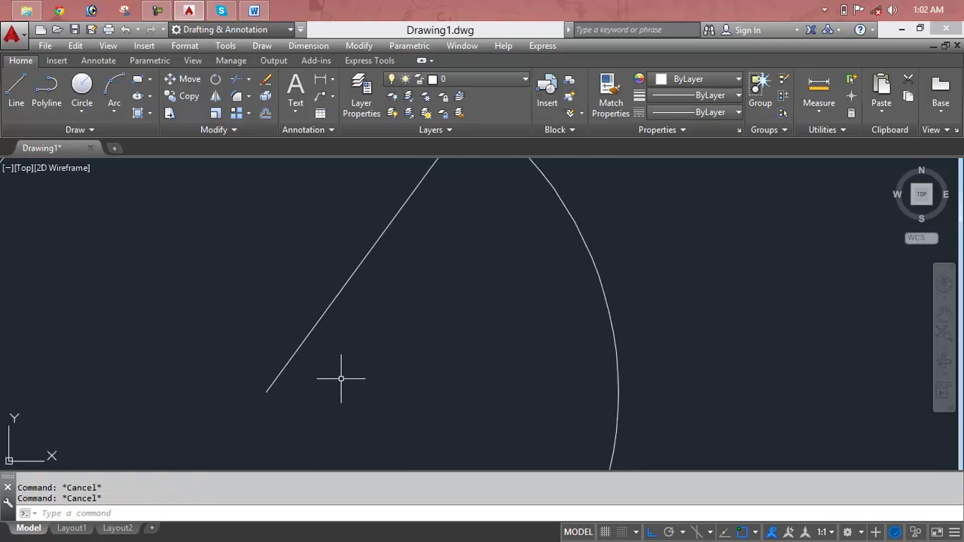
- Draw a second radial line from the centre to the rim, plus a chord to the first line's end
{"action": "type", "text": "L"}
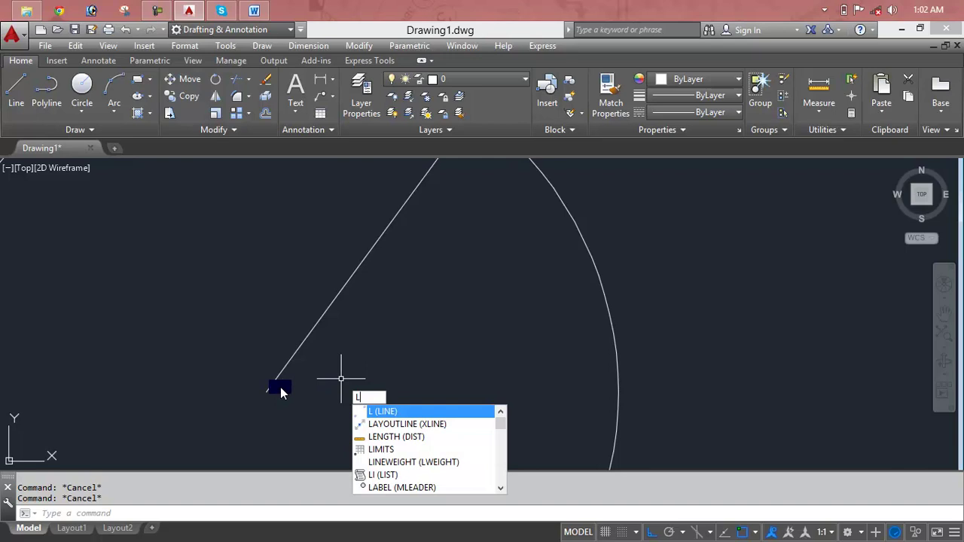
{"action": "key", "text": "Return"}
{"action": "left_click", "coordinate": [268, 391]}
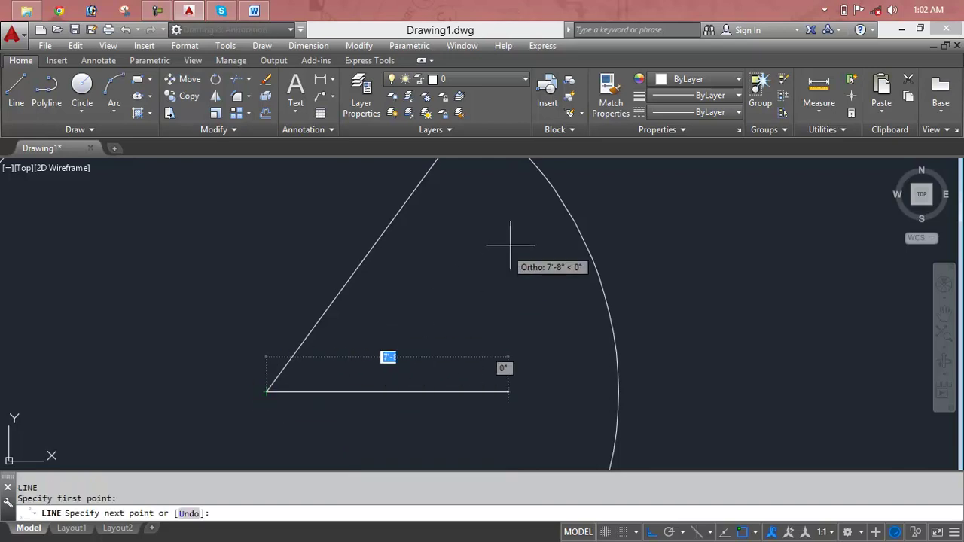
{"action": "middle_click_drag", "start_coordinate": [544, 189], "coordinate": [497, 308]}
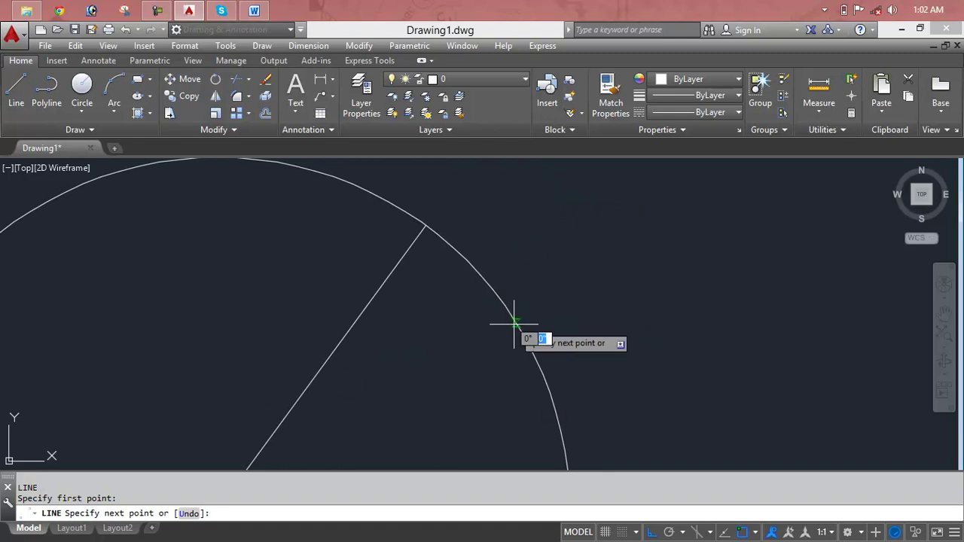
{"action": "left_click", "coordinate": [515, 324]}
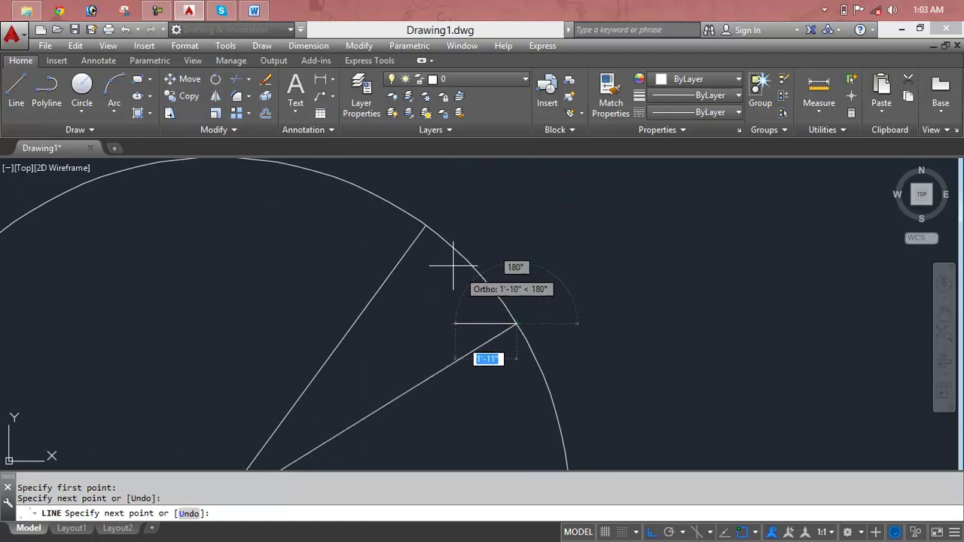
{"action": "left_click", "coordinate": [426, 226]}
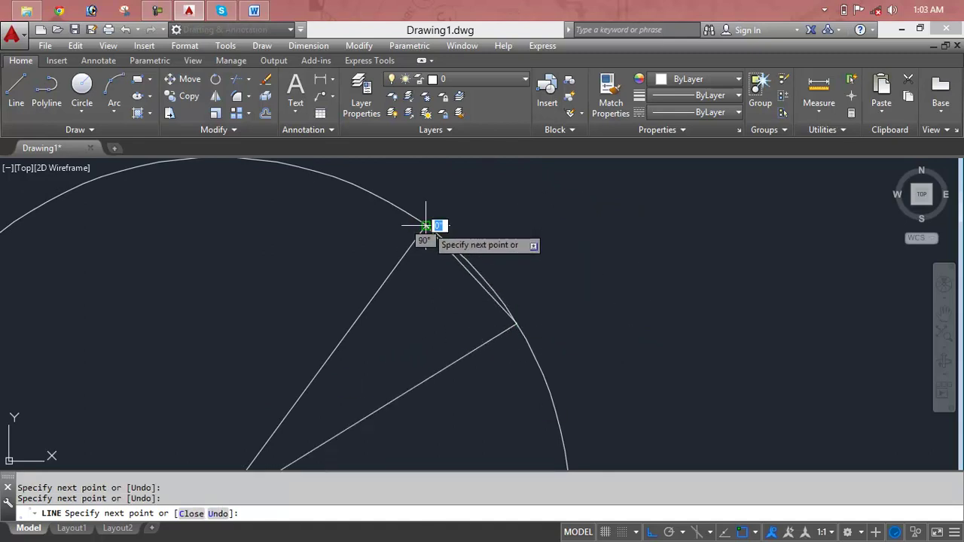
{"action": "key", "text": "Escape"}
{"action": "scroll", "coordinate": [452, 245], "scroll_direction": "down", "scroll_amount": 3}
{"action": "scroll", "coordinate": [470, 264], "scroll_direction": "down", "scroll_amount": 1}
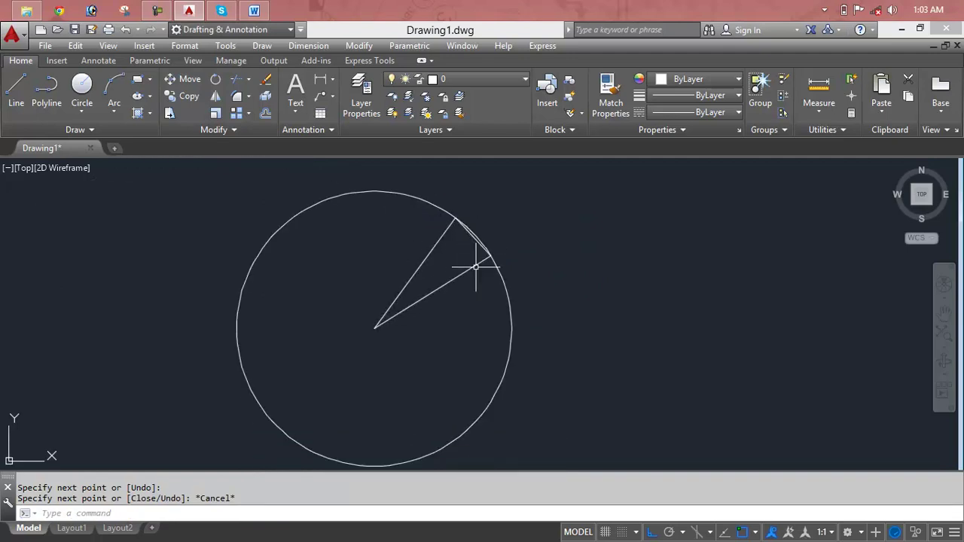
{"action": "key", "text": "Escape"}
{"action": "key", "text": "Escape"}
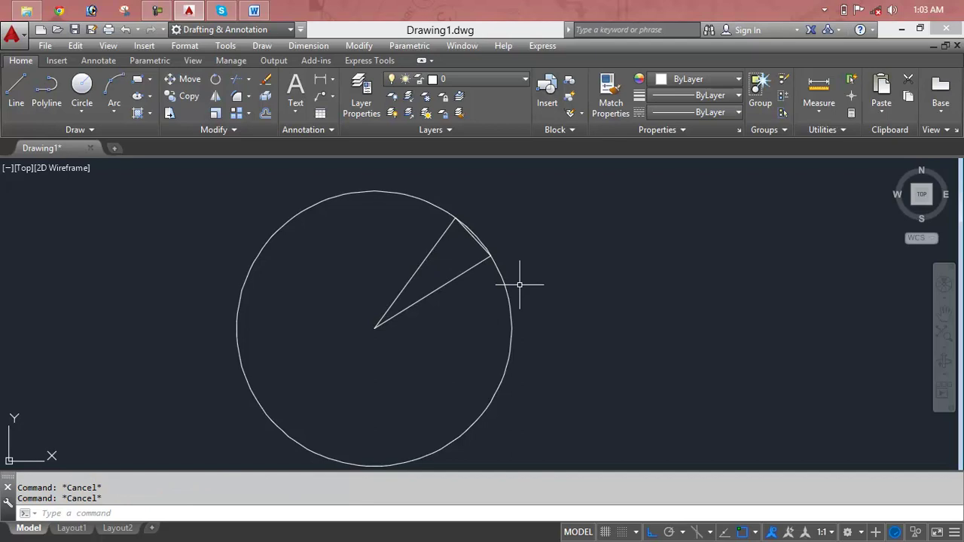
- Start ARRAY and select the wedge's two radial lines and chord
{"action": "type", "text": "PO"}
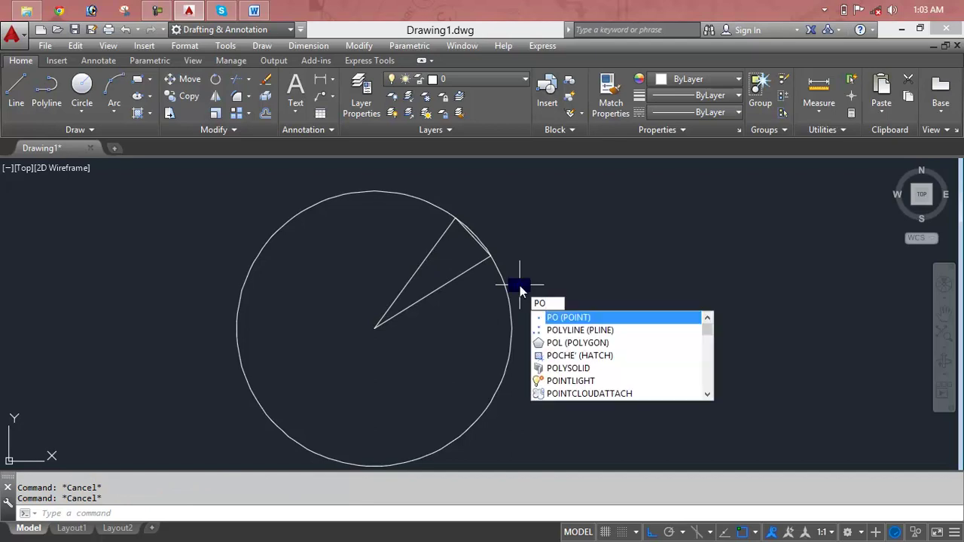
{"action": "key", "text": "Escape"}
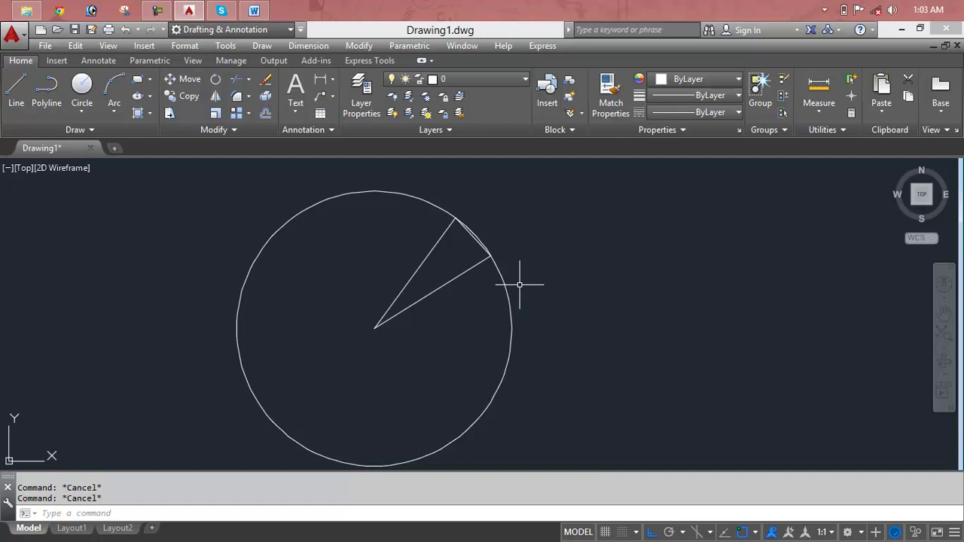
{"action": "type", "text": "AR"}
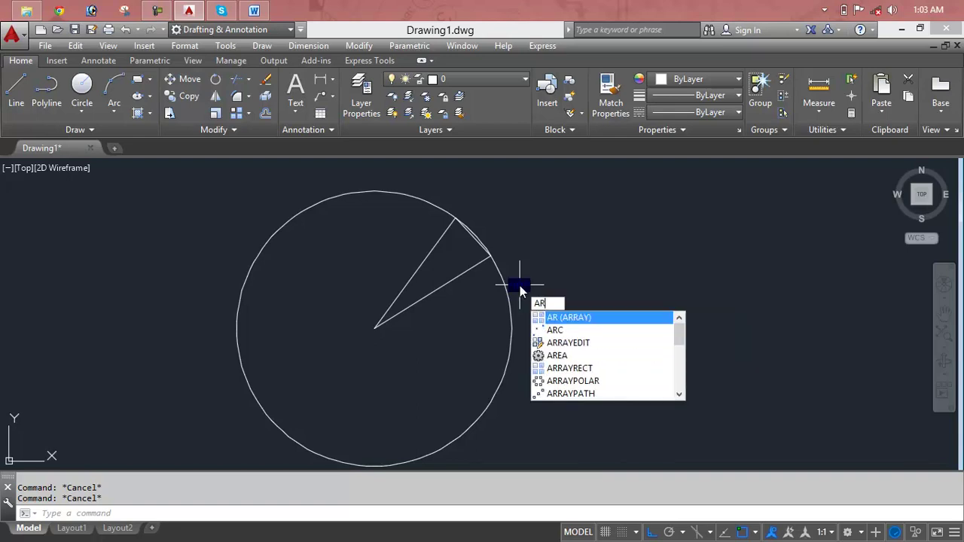
{"action": "key", "text": "Return"}
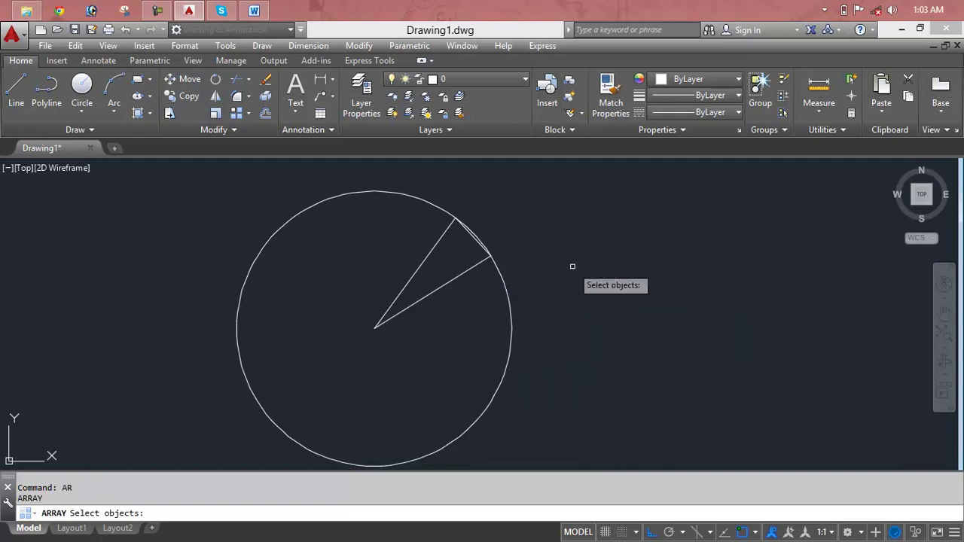
{"action": "left_click", "coordinate": [456, 278]}
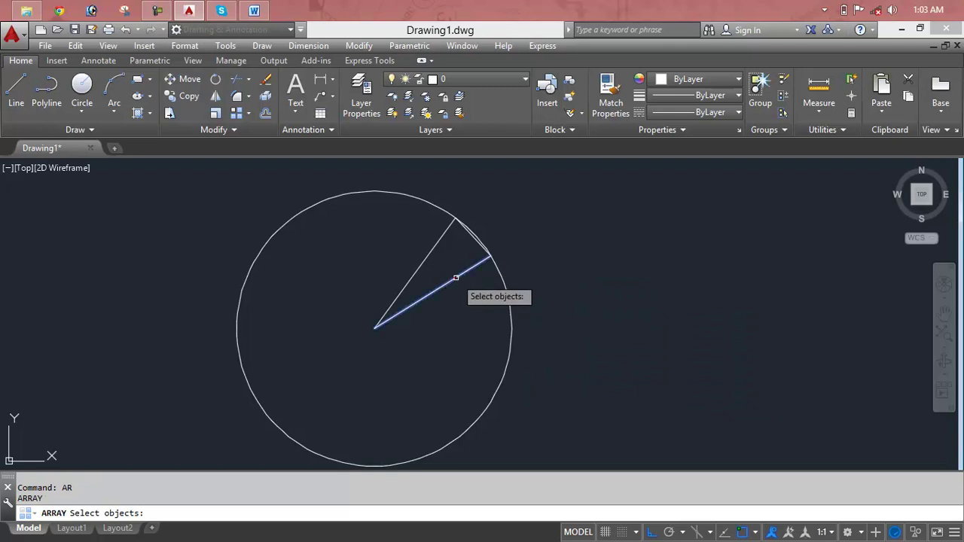
{"action": "left_click", "coordinate": [434, 246]}
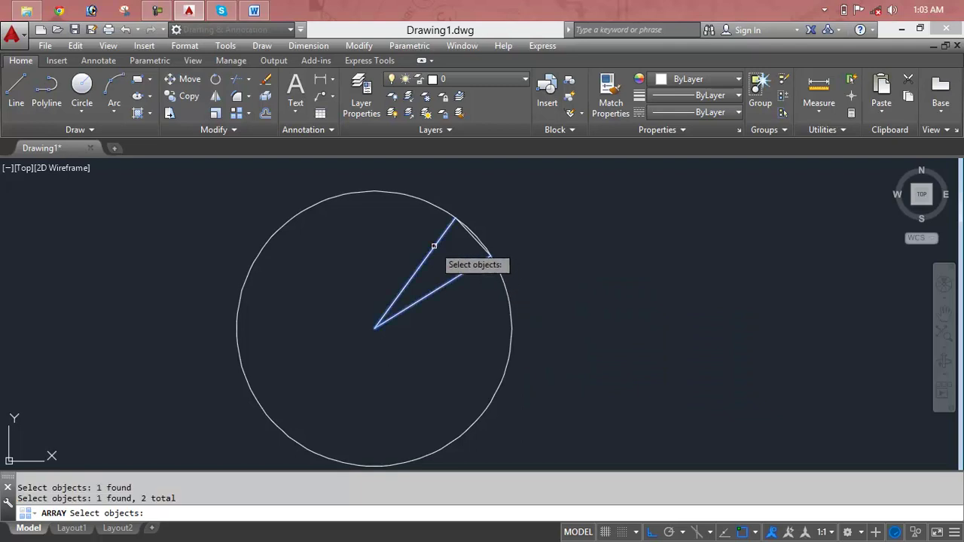
{"action": "left_click", "coordinate": [472, 236]}
{"action": "key", "text": "Return"}
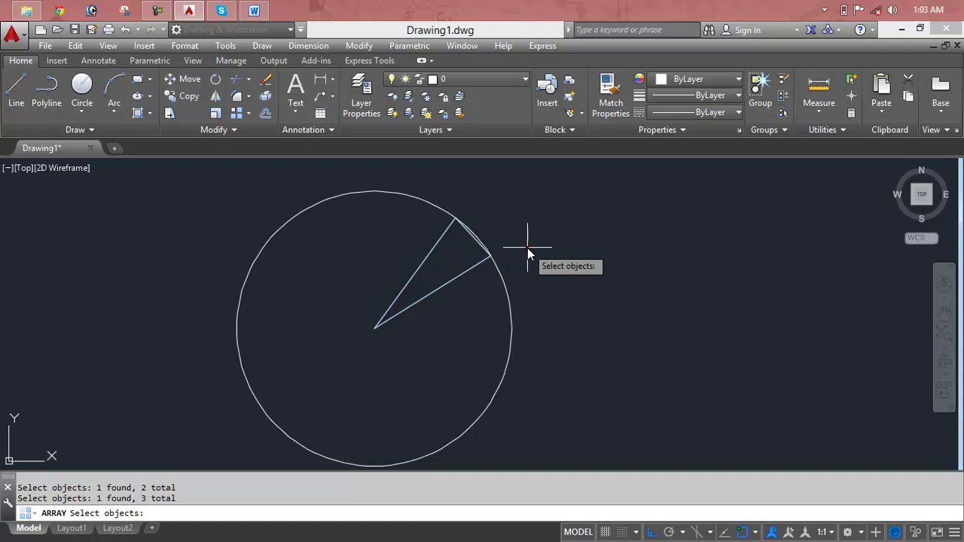
- Make it a polar array about the circle's centre, accepting six items
{"action": "type", "text": "po"}
{"action": "key", "text": "Return"}
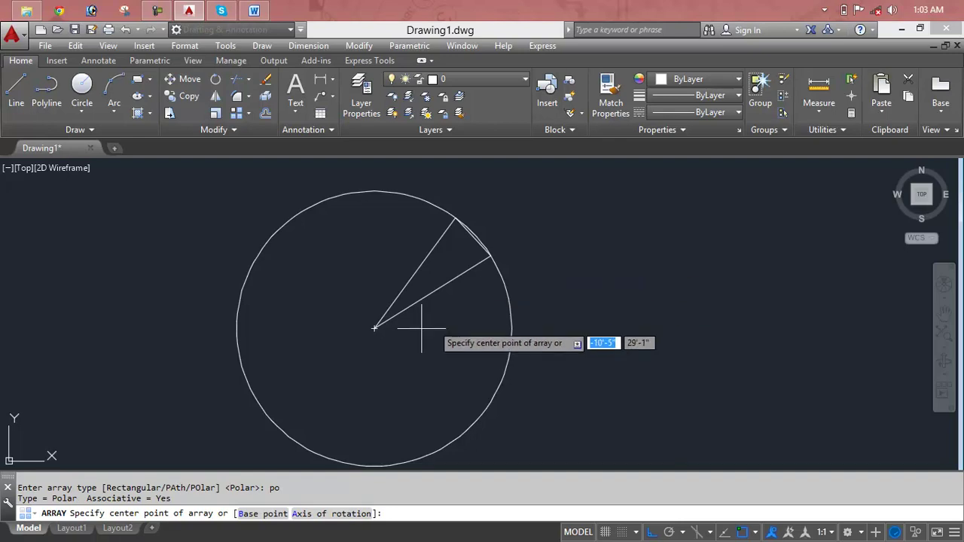
{"action": "left_click", "coordinate": [375, 329]}
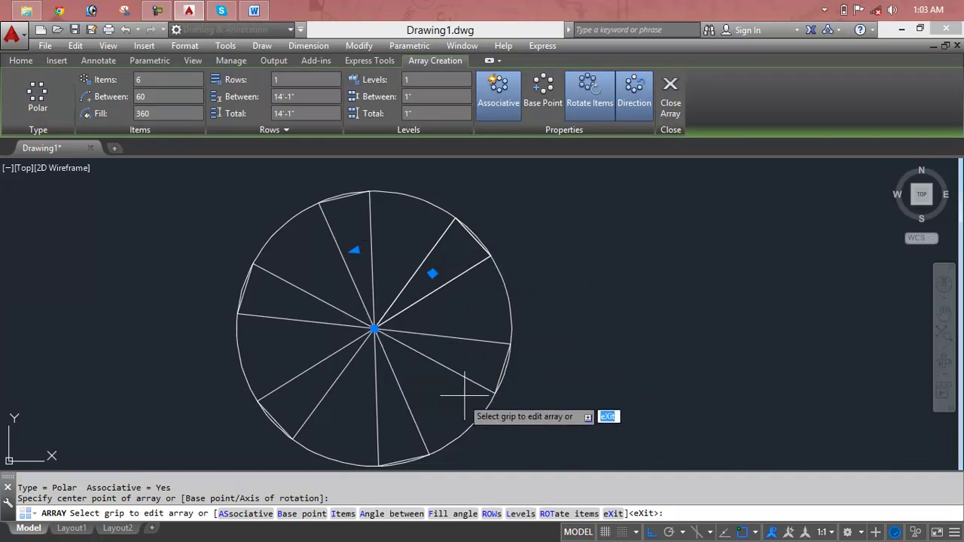
{"action": "key", "text": "Escape"}
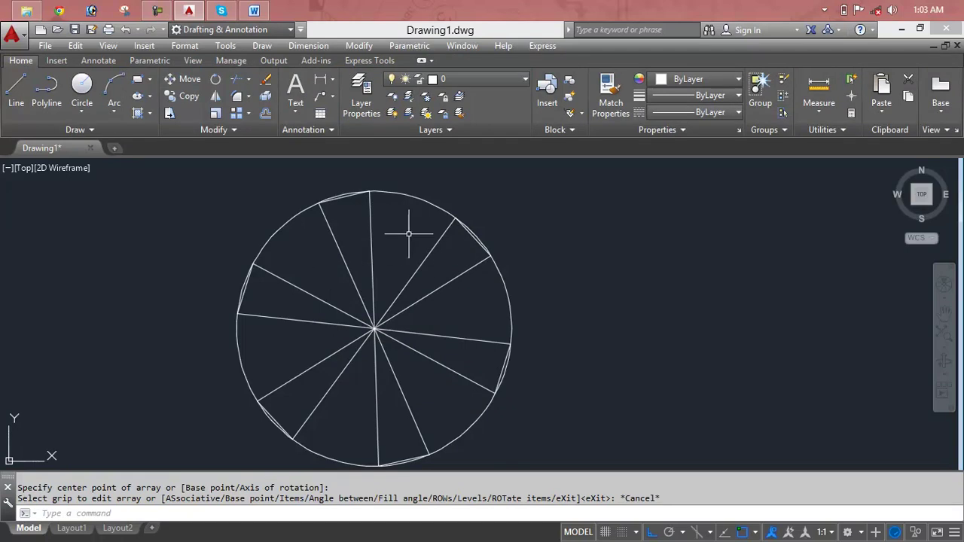
{"action": "scroll", "coordinate": [448, 220], "scroll_direction": "up", "scroll_amount": 2}
{"action": "scroll", "coordinate": [450, 221], "scroll_direction": "up", "scroll_amount": 2}
{"action": "scroll", "coordinate": [463, 220], "scroll_direction": "down", "scroll_amount": 2}
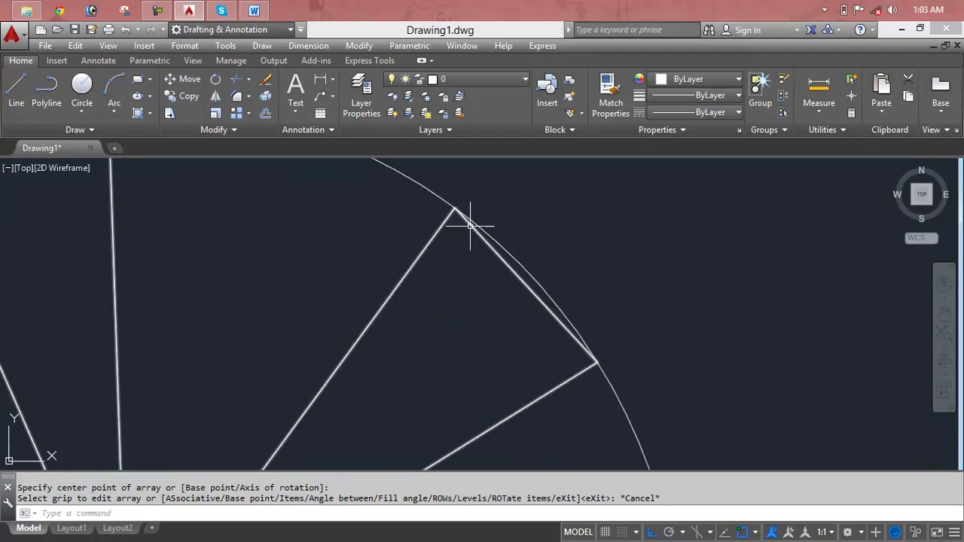
{"action": "scroll", "coordinate": [467, 222], "scroll_direction": "down", "scroll_amount": 2}
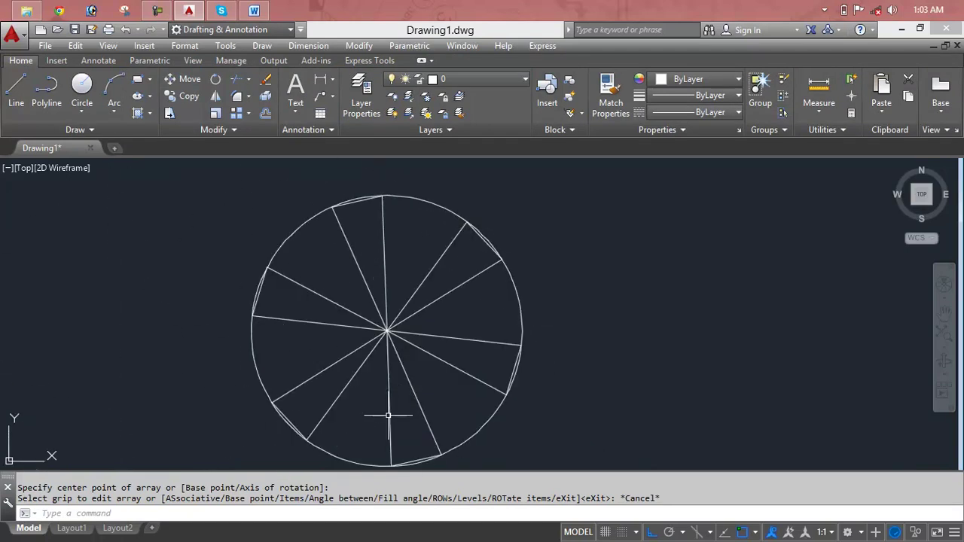
- Select the polar array and set its item count to 3
{"action": "left_click", "coordinate": [421, 307]}
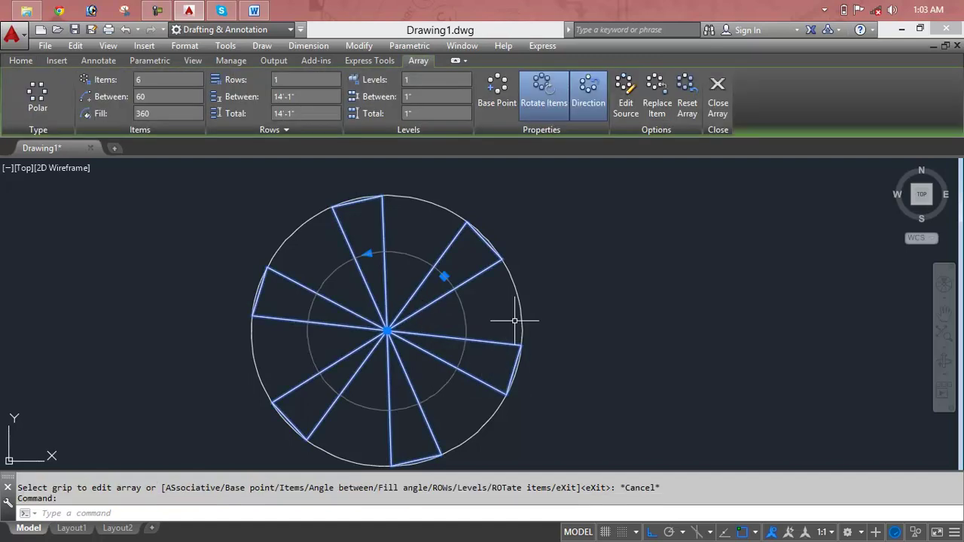
{"action": "left_click", "coordinate": [369, 254]}
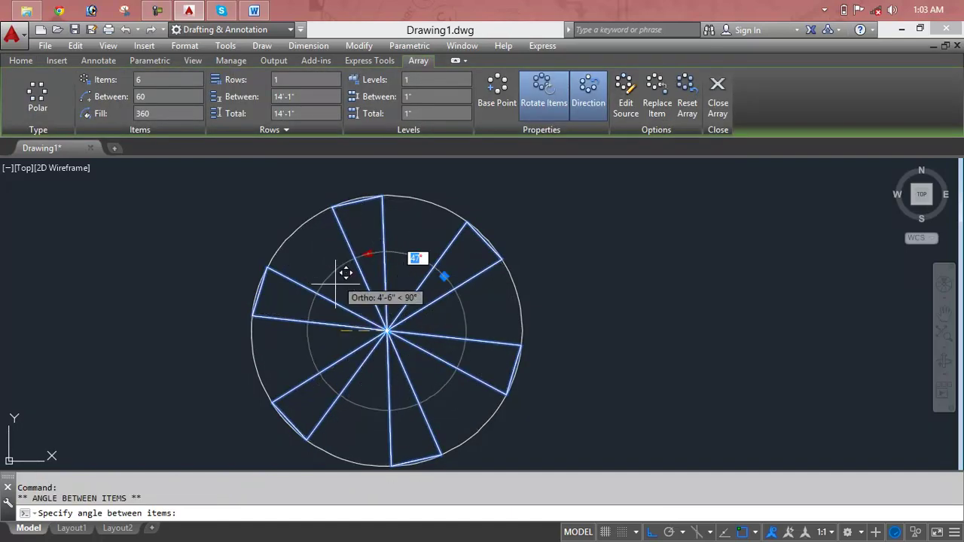
{"action": "left_click", "coordinate": [334, 384]}
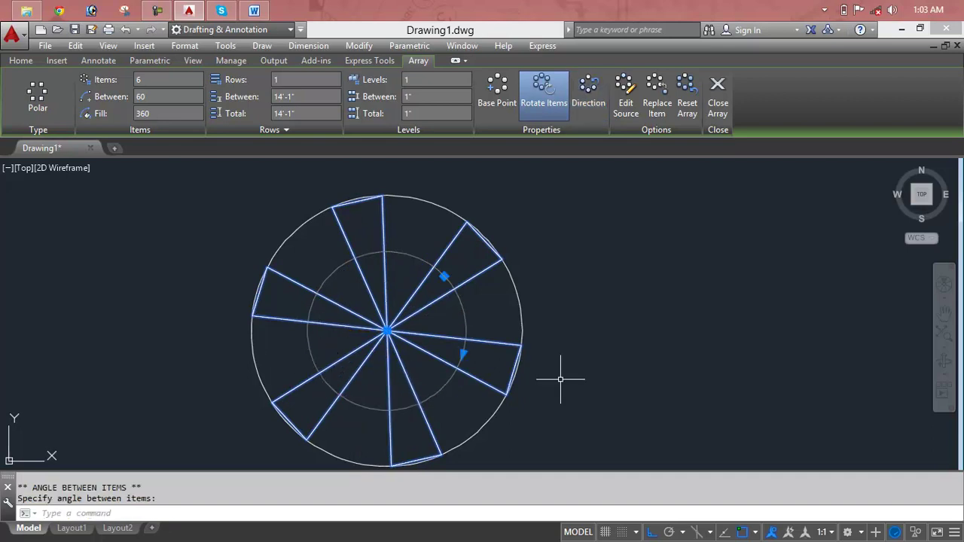
{"action": "left_click", "coordinate": [153, 81]}
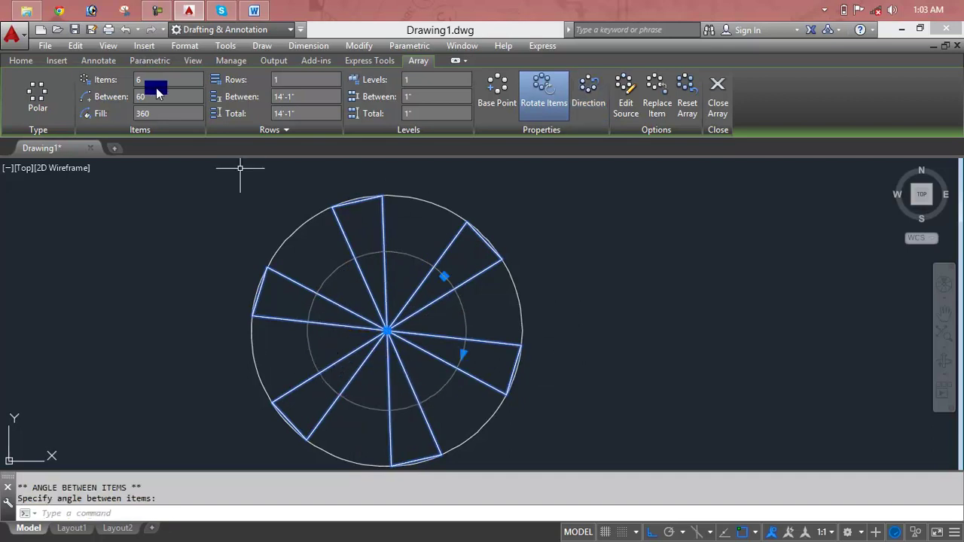
{"action": "key", "text": "BackSpace"}
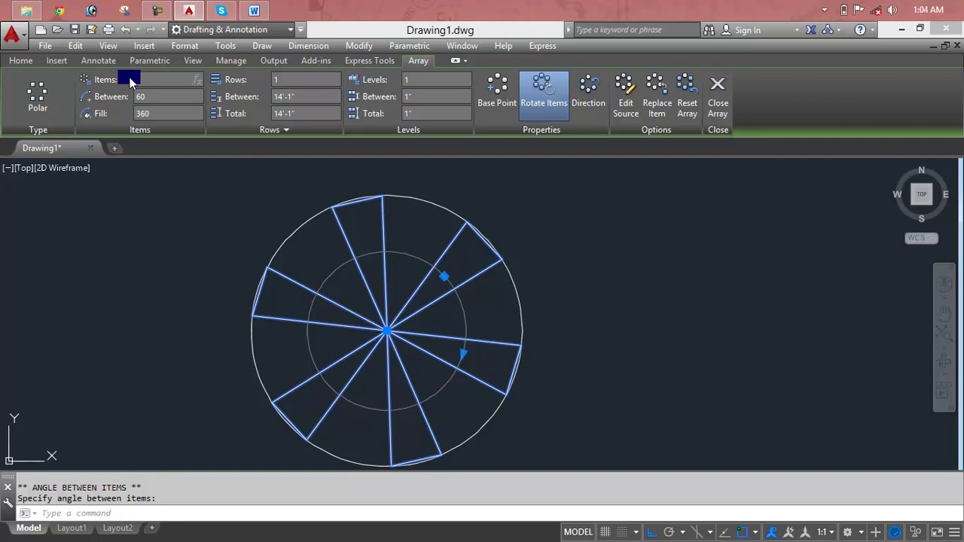
{"action": "type", "text": "3"}
{"action": "key", "text": "Return"}
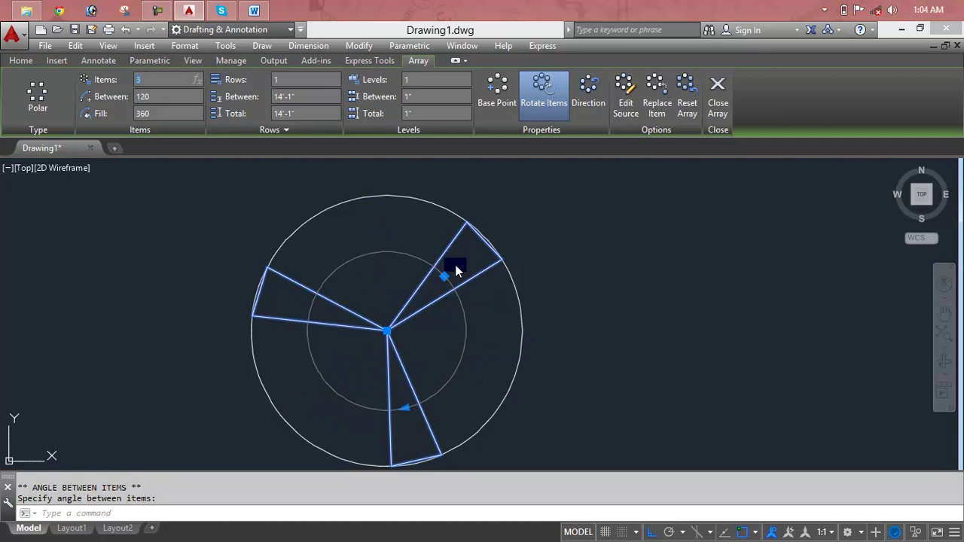
{"action": "left_click", "coordinate": [400, 258]}
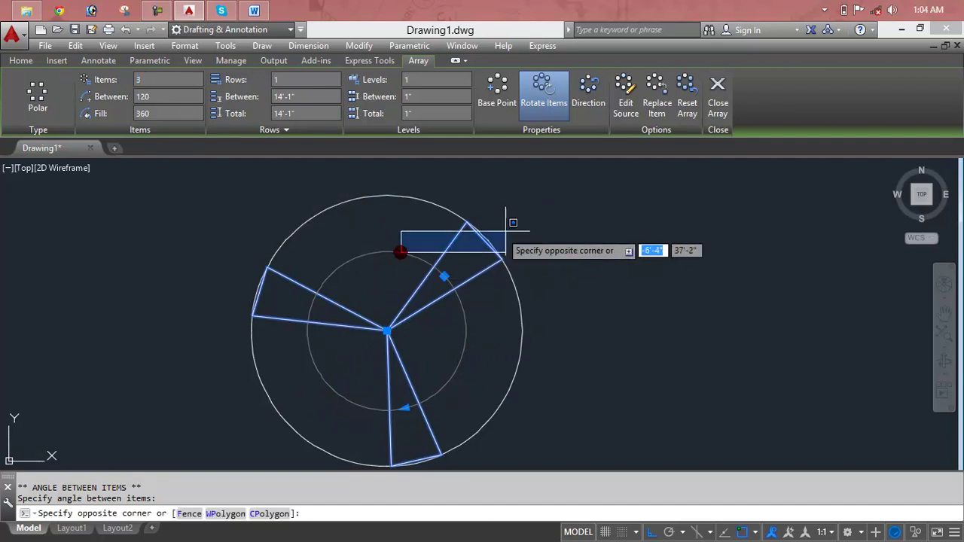
{"action": "key", "text": "Escape"}
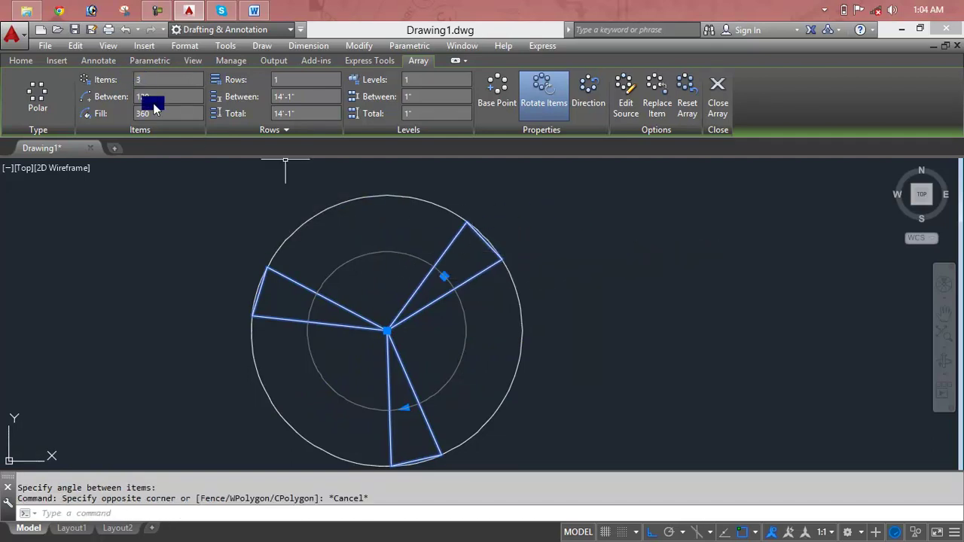
- Set the angle between items to 60°, giving six wedges
{"action": "left_click", "coordinate": [140, 97]}
{"action": "left_click", "coordinate": [149, 113]}
{"action": "left_click", "coordinate": [154, 79]}
{"action": "left_click_drag", "start_coordinate": [154, 79], "coordinate": [111, 82]}
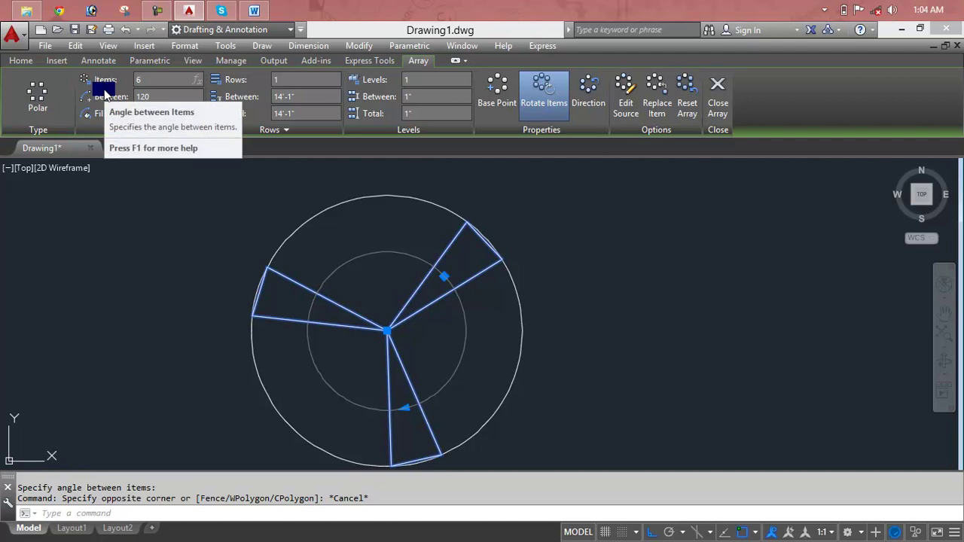
{"action": "type", "text": "60"}
{"action": "key", "text": "Return"}
- Try fill angles of 90° and 180°, then restore a full 360° fill
{"action": "left_click", "coordinate": [170, 117]}
{"action": "type", "text": "90"}
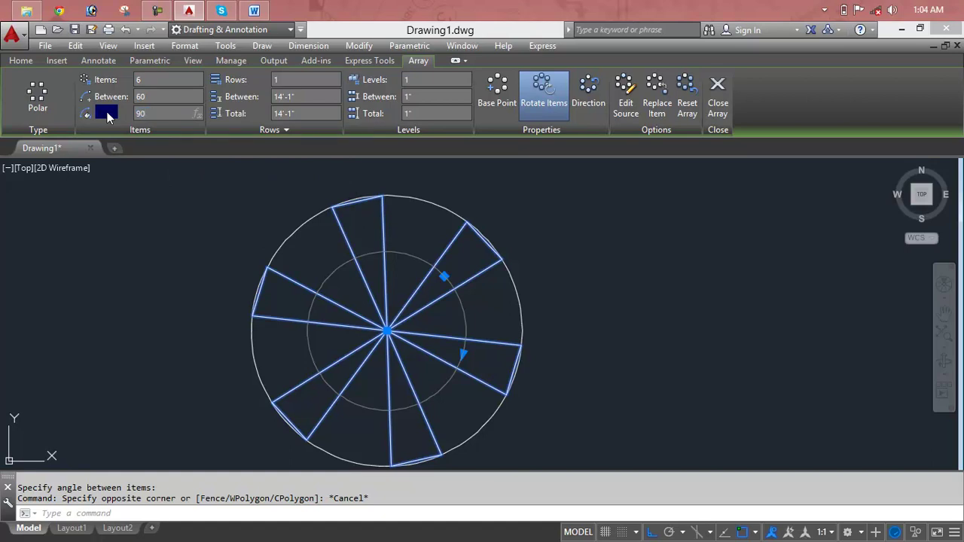
{"action": "key", "text": "Return"}
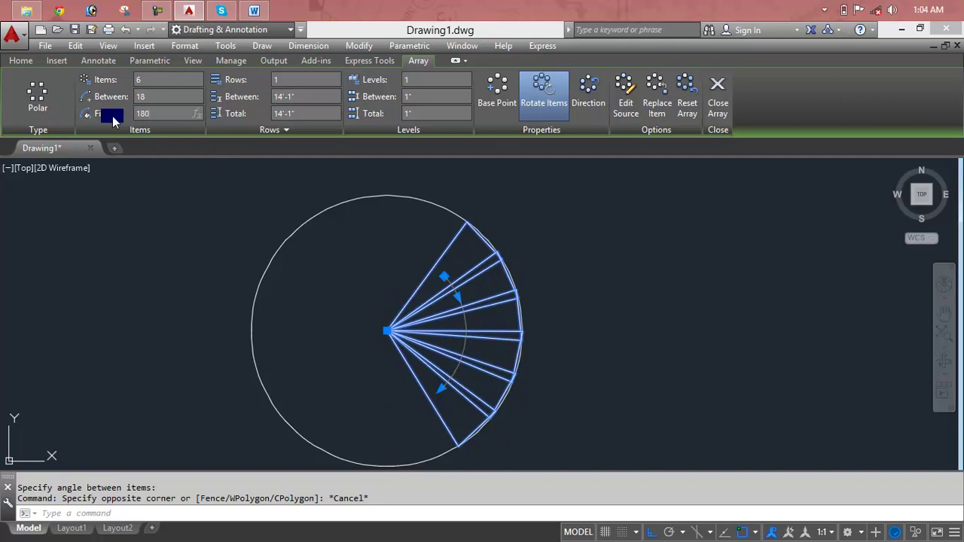
{"action": "key", "text": "Return"}
{"action": "left_click", "coordinate": [167, 113]}
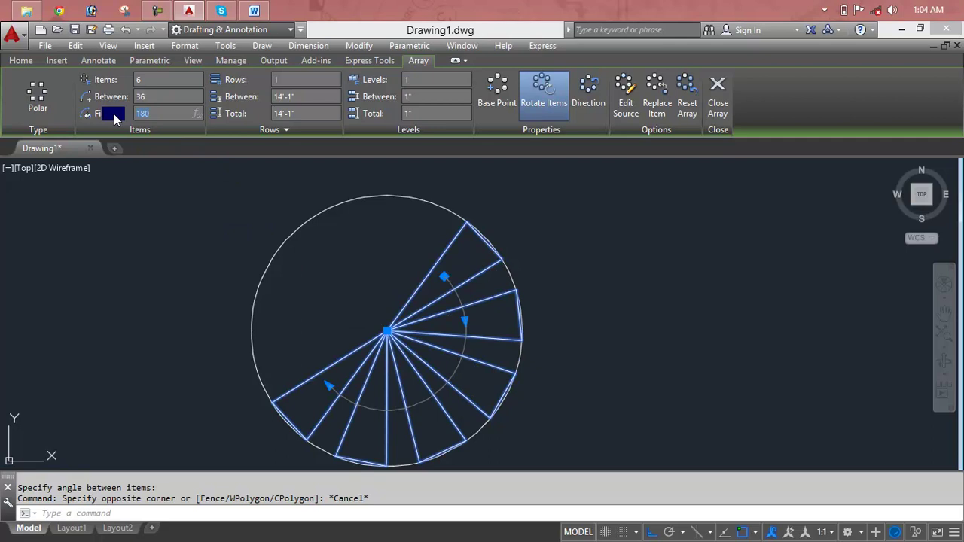
{"action": "type", "text": "360"}
{"action": "key", "text": "Return"}
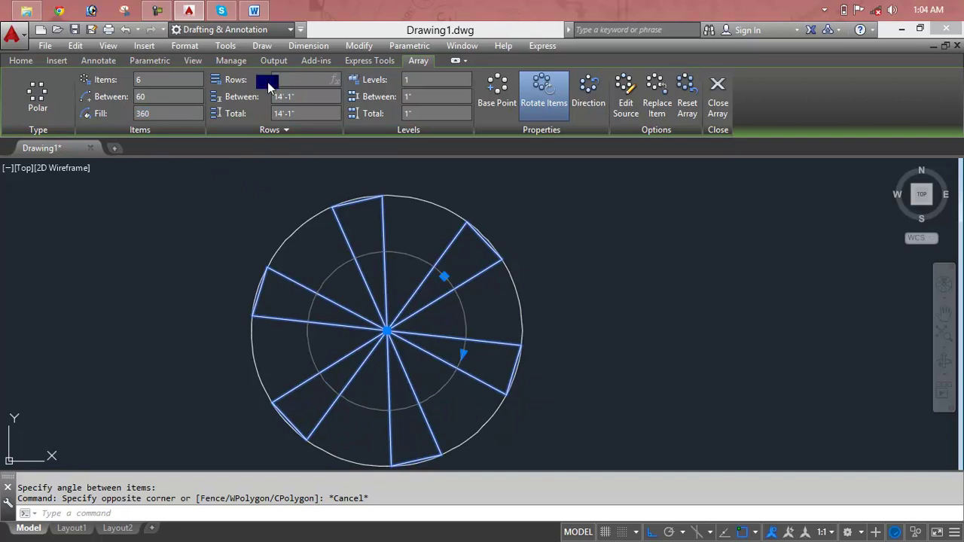
- Give the array 2 rows, then deselect and reselect it
{"action": "type", "text": "2"}
{"action": "key", "text": "Return"}
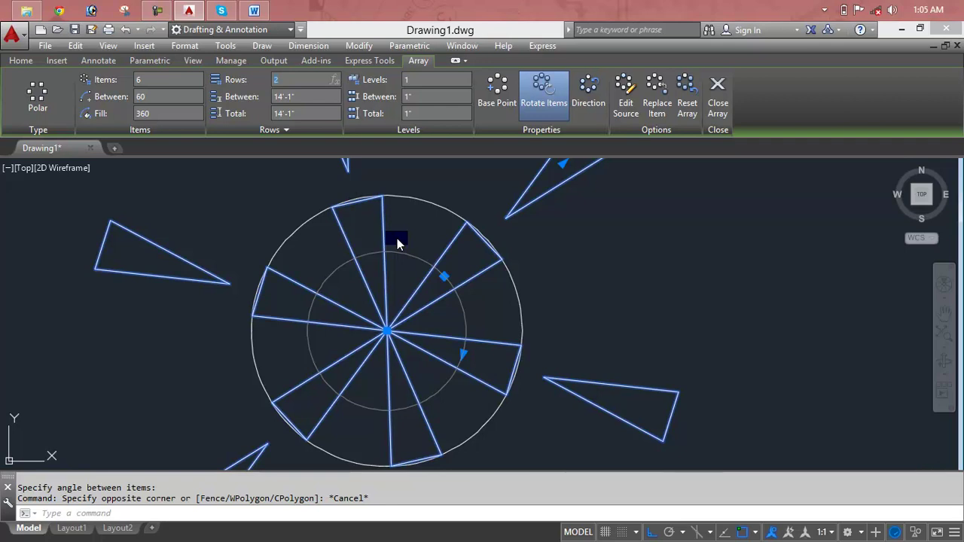
{"action": "key", "text": "Escape"}
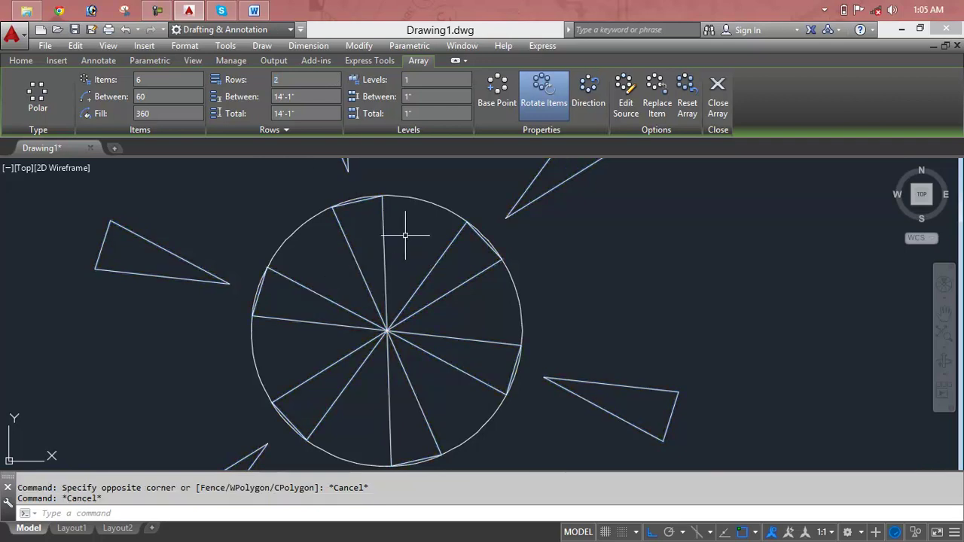
{"action": "scroll", "coordinate": [409, 225], "scroll_direction": "down", "scroll_amount": 4}
{"action": "left_click", "coordinate": [520, 192]}
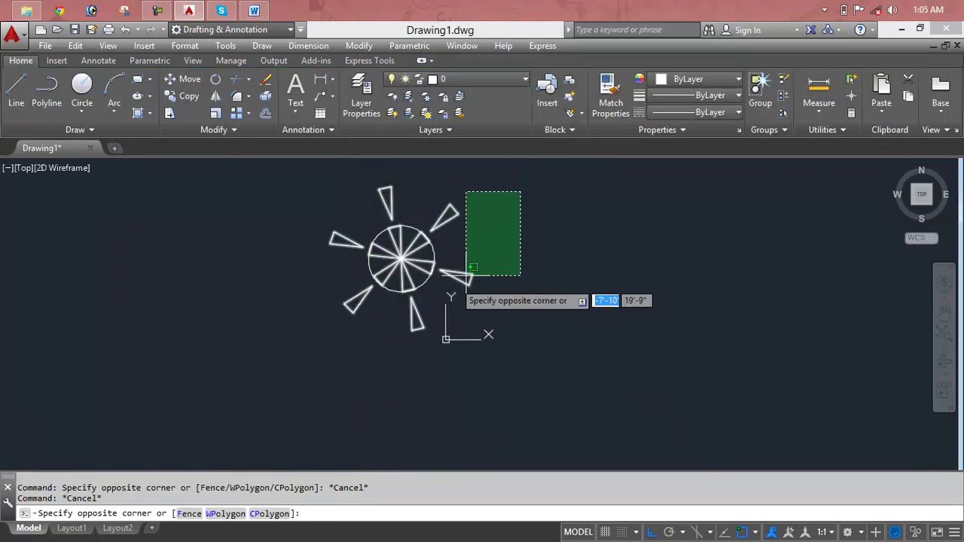
{"action": "key", "text": "Escape"}
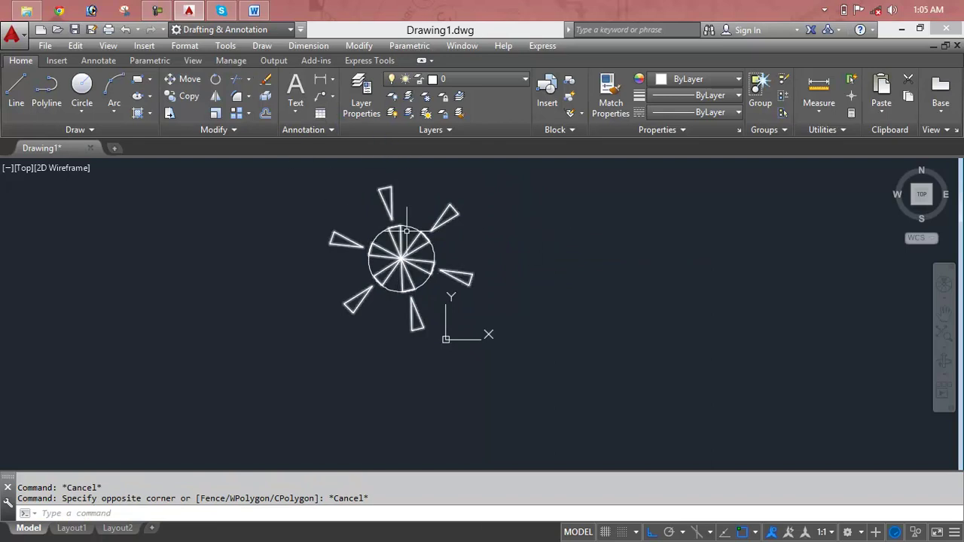
{"action": "left_click", "coordinate": [401, 193]}
{"action": "left_click", "coordinate": [388, 197]}
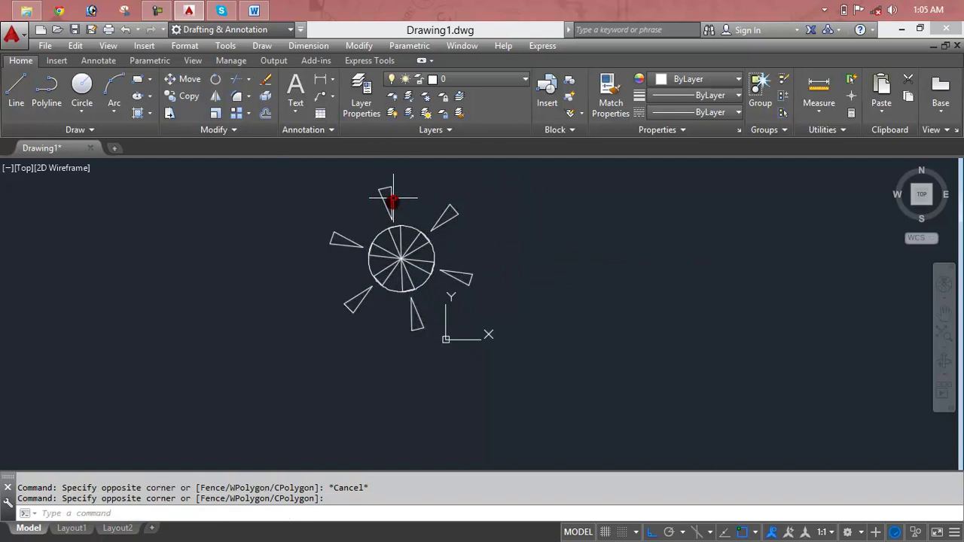
{"action": "left_click", "coordinate": [403, 208]}
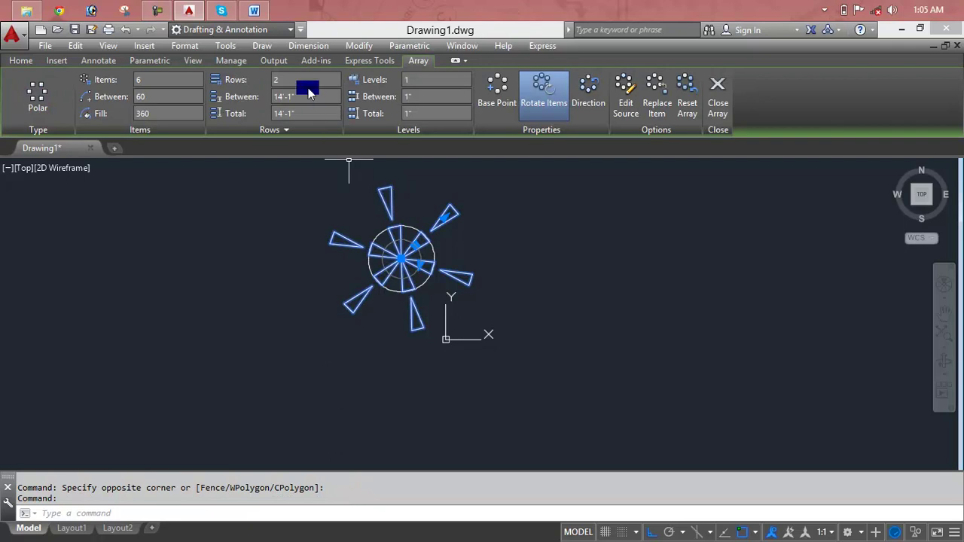
- Increase the rows to 3 and crossing-select the whole array
{"action": "left_click", "coordinate": [290, 76]}
{"action": "double_click", "coordinate": [286, 80]}
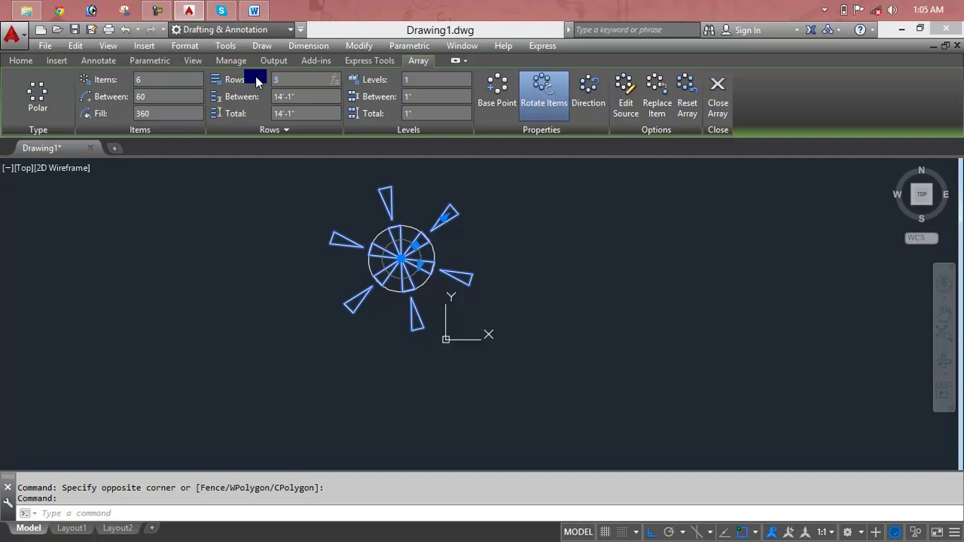
{"action": "key", "text": "Return"}
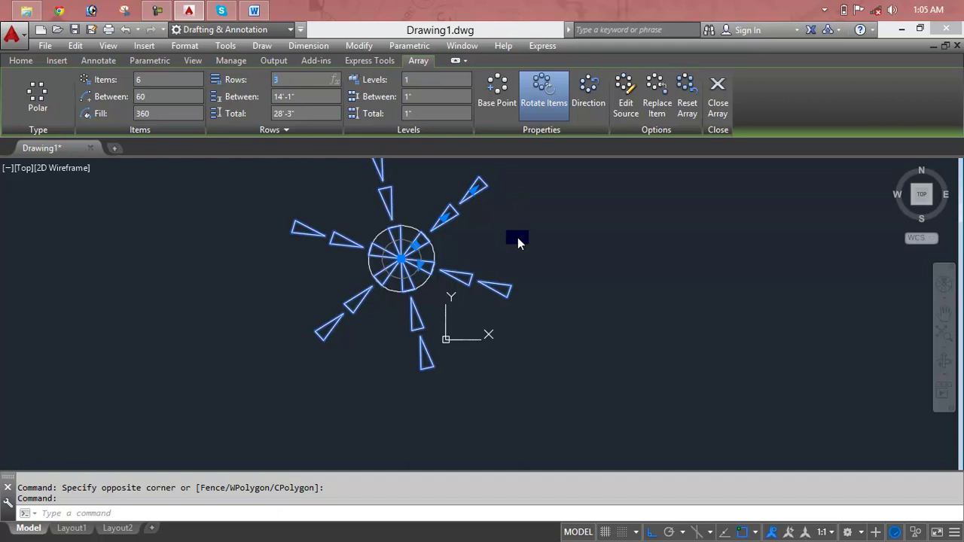
{"action": "middle_click_drag", "start_coordinate": [514, 237], "coordinate": [533, 296]}
{"action": "left_click", "coordinate": [625, 228]}
{"action": "left_click", "coordinate": [287, 398]}
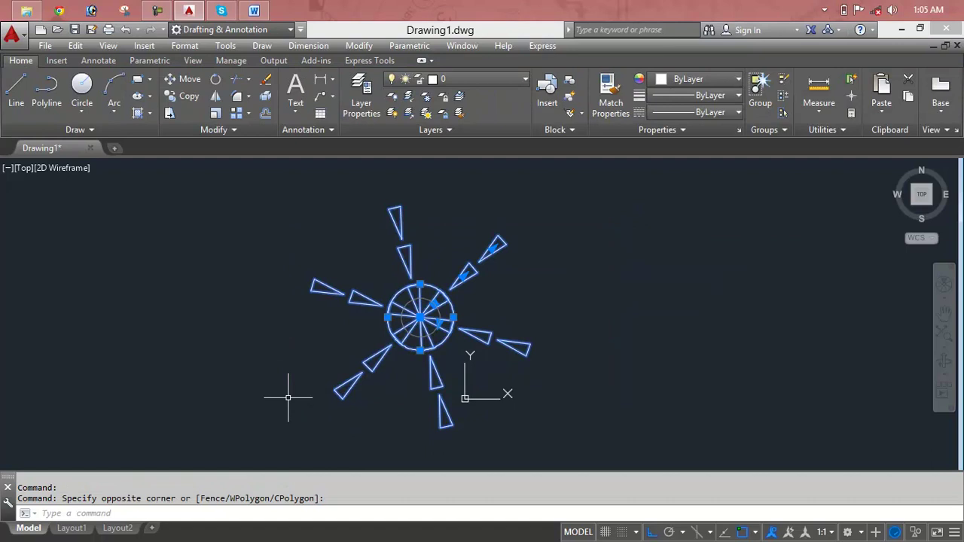
- Erase the wedge array and draw a large circle
{"action": "key", "text": "Delete"}
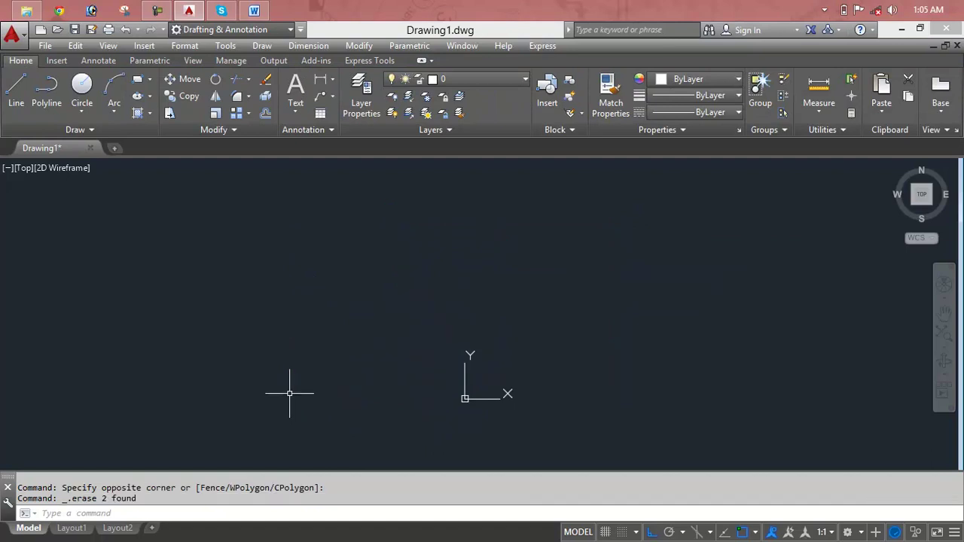
{"action": "key", "text": "Escape"}
{"action": "key", "text": "Escape"}
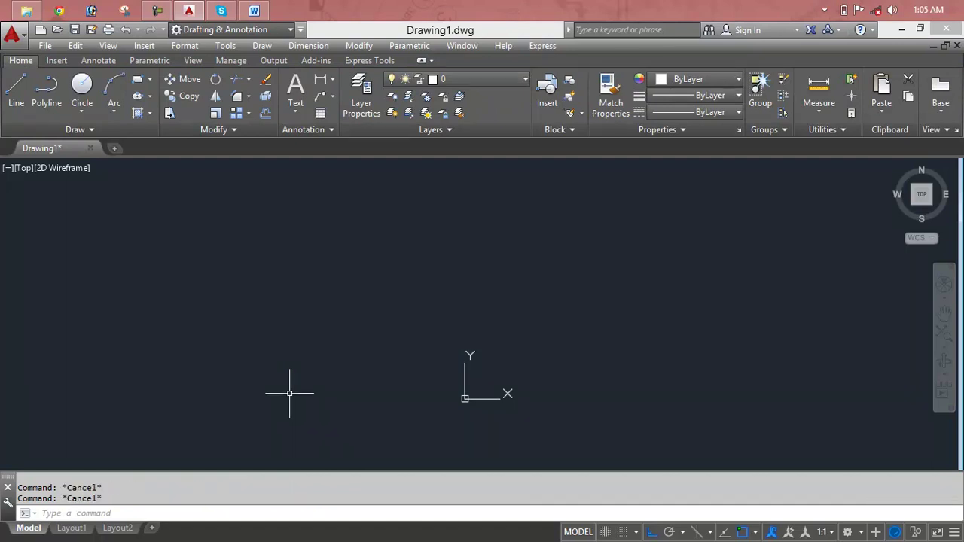
{"action": "type", "text": "c"}
{"action": "key", "text": "Return"}
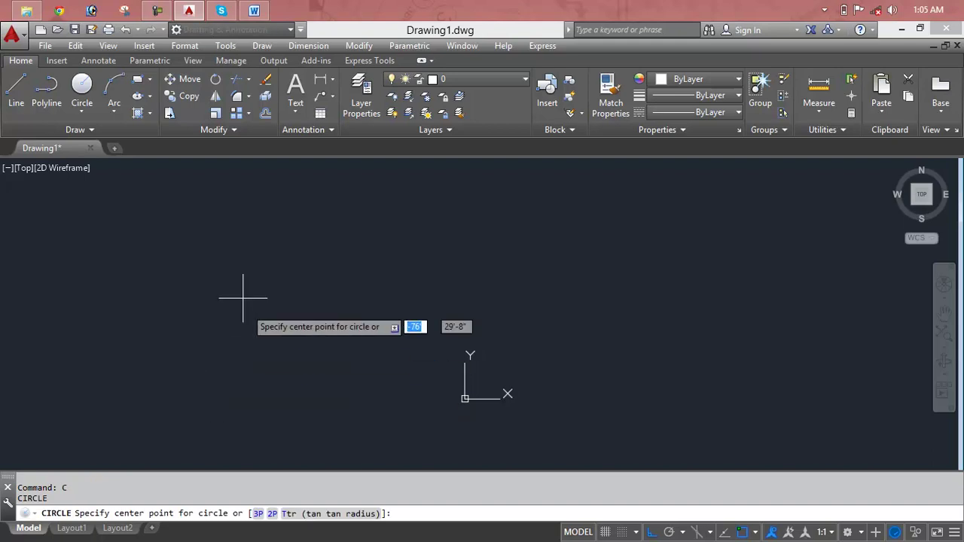
{"action": "left_click", "coordinate": [226, 262]}
{"action": "left_click", "coordinate": [319, 324]}
{"action": "middle_click_drag", "start_coordinate": [318, 323], "coordinate": [389, 378]}
{"action": "key", "text": "Escape"}
{"action": "key", "text": "Escape"}
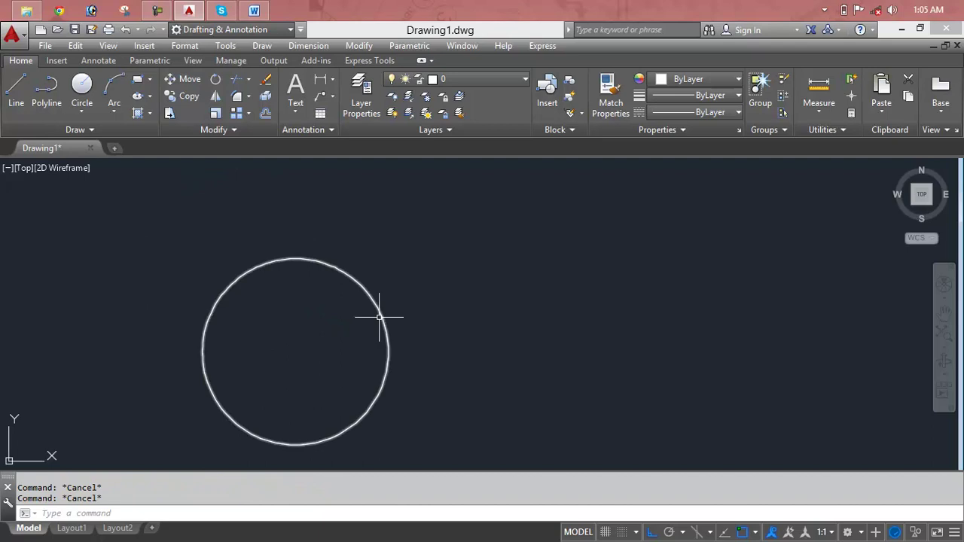
- Draw a small circle centred on the large circle's upper-right rim
{"action": "type", "text": "c"}
{"action": "key", "text": "Return"}
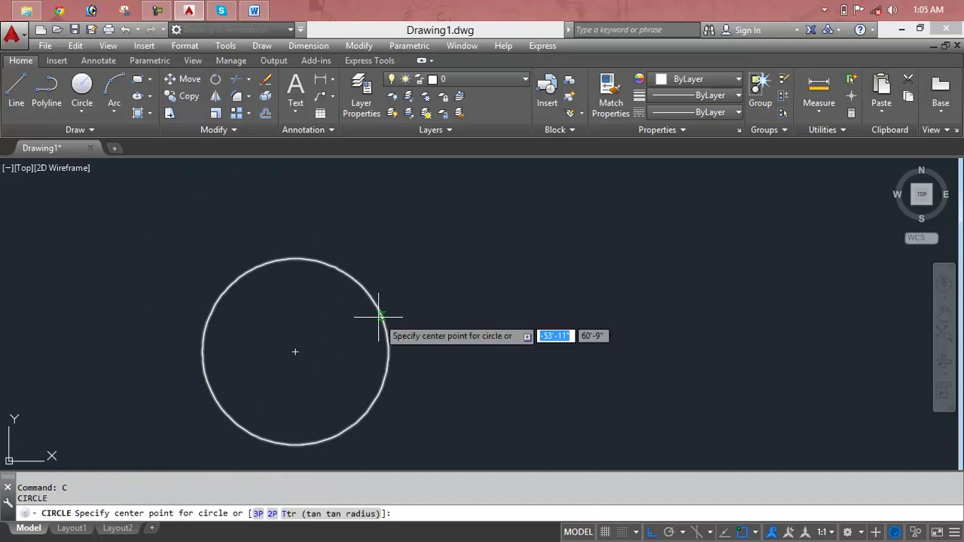
{"action": "left_click", "coordinate": [380, 314]}
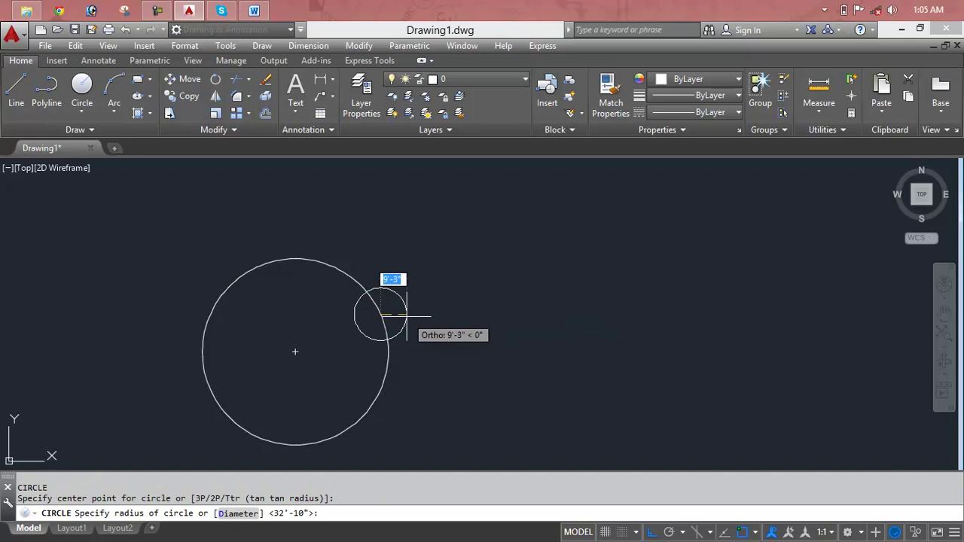
{"action": "left_click", "coordinate": [393, 321]}
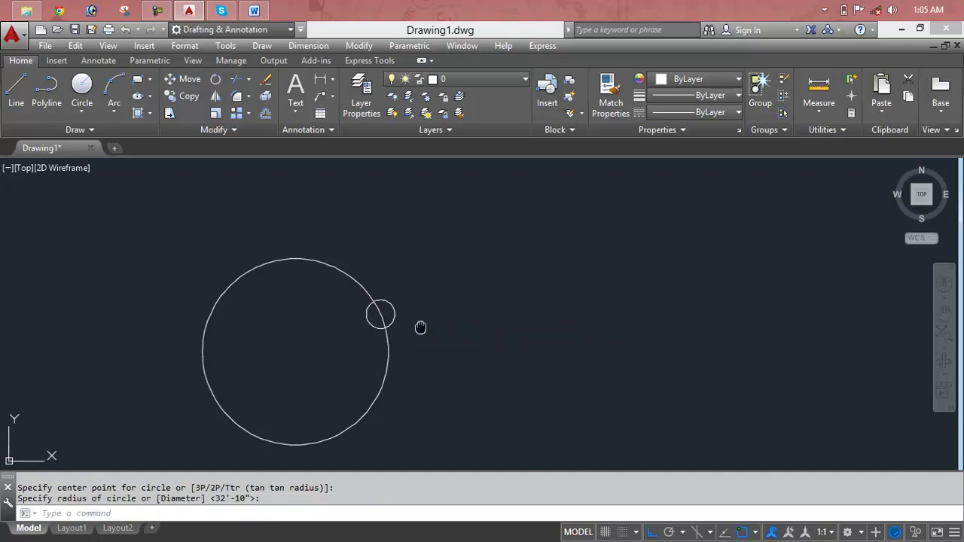
{"action": "middle_click_drag", "start_coordinate": [394, 318], "coordinate": [379, 327]}
{"action": "key", "text": "Escape"}
{"action": "key", "text": "Escape"}
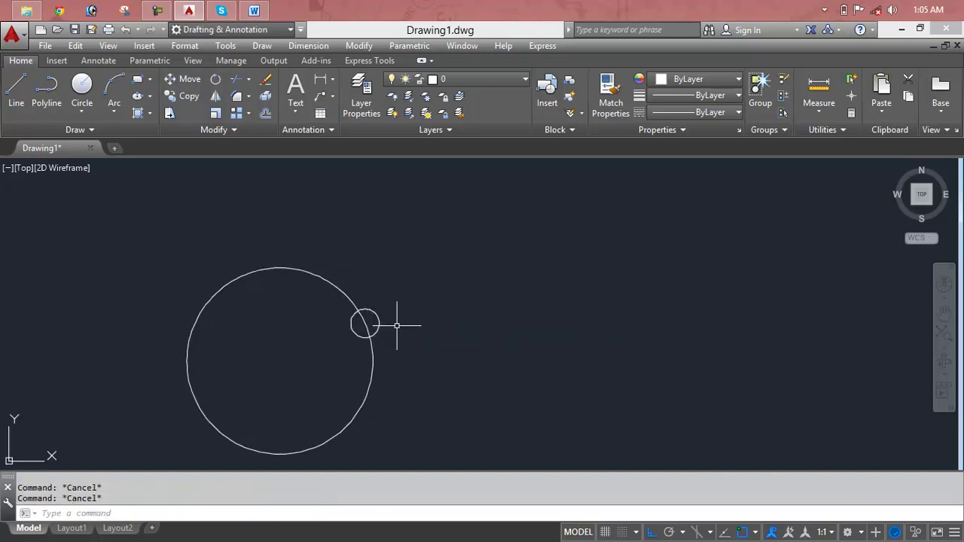
- Polar-array the small circle about the large circle's centre with 15 items, 24° apart
{"action": "type", "text": "ar"}
{"action": "key", "text": "Return"}
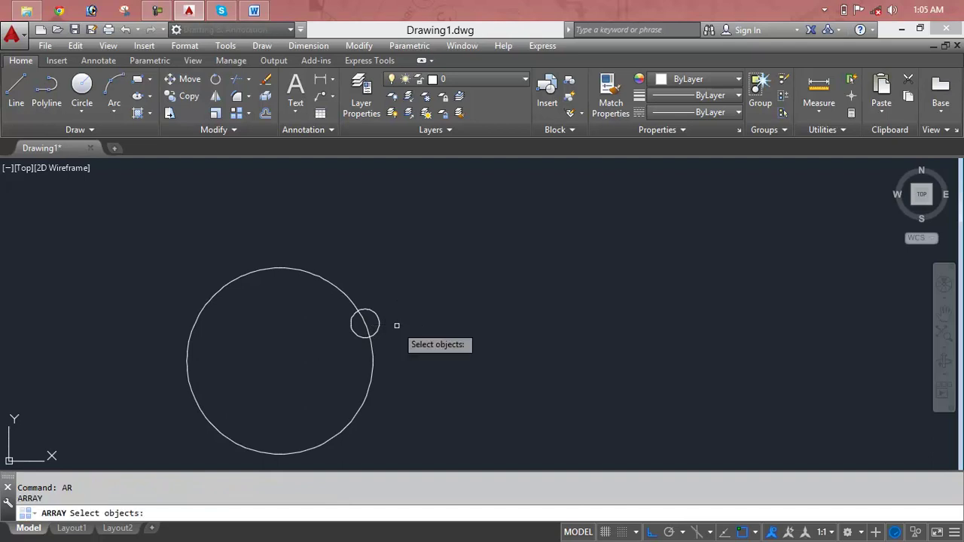
{"action": "left_click", "coordinate": [379, 323]}
{"action": "key", "text": "Return"}
{"action": "type", "text": "po"}
{"action": "key", "text": "Return"}
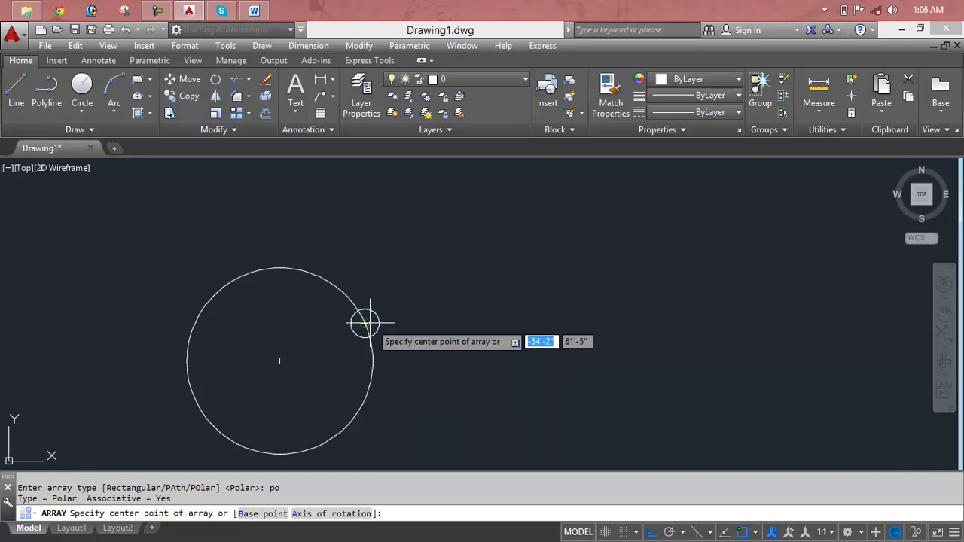
{"action": "left_click", "coordinate": [280, 361]}
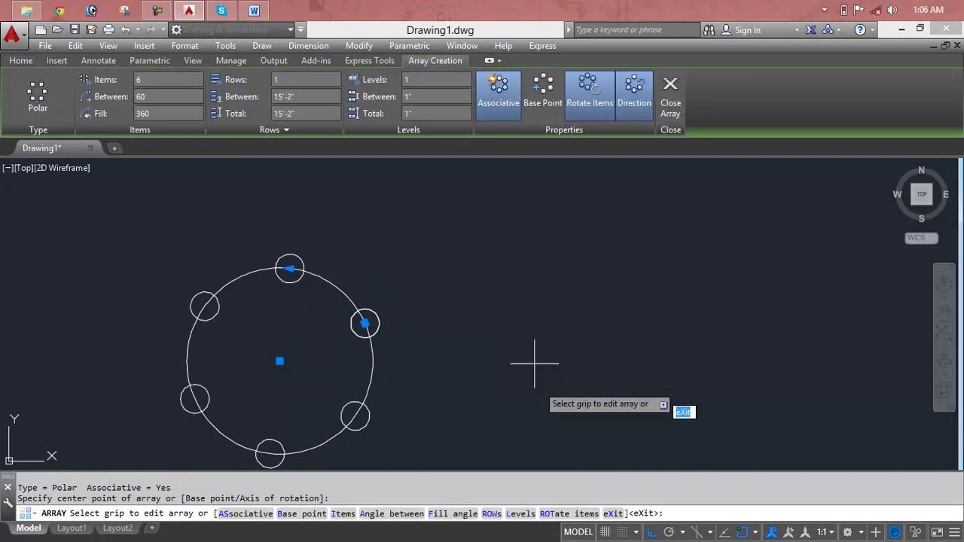
{"action": "left_click", "coordinate": [167, 83]}
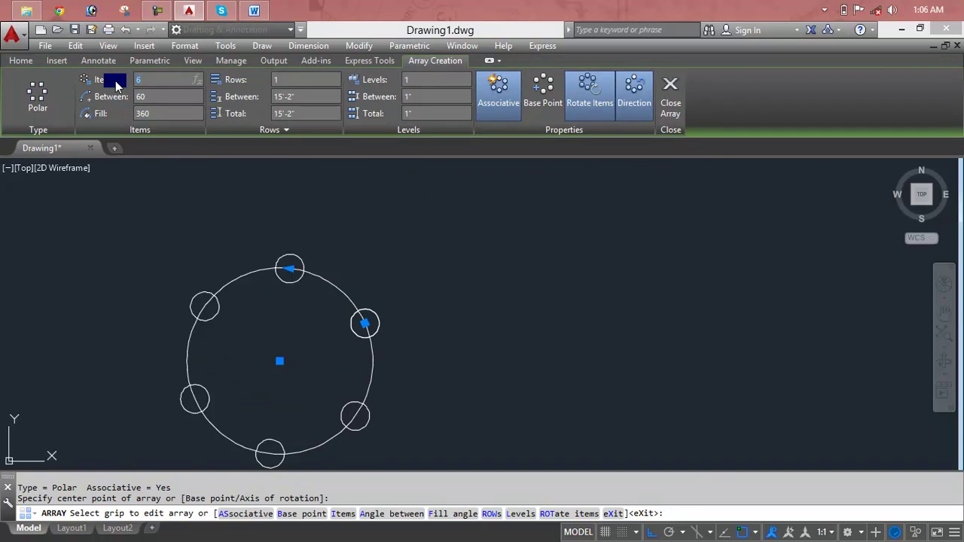
{"action": "type", "text": "15"}
{"action": "key", "text": "Return"}
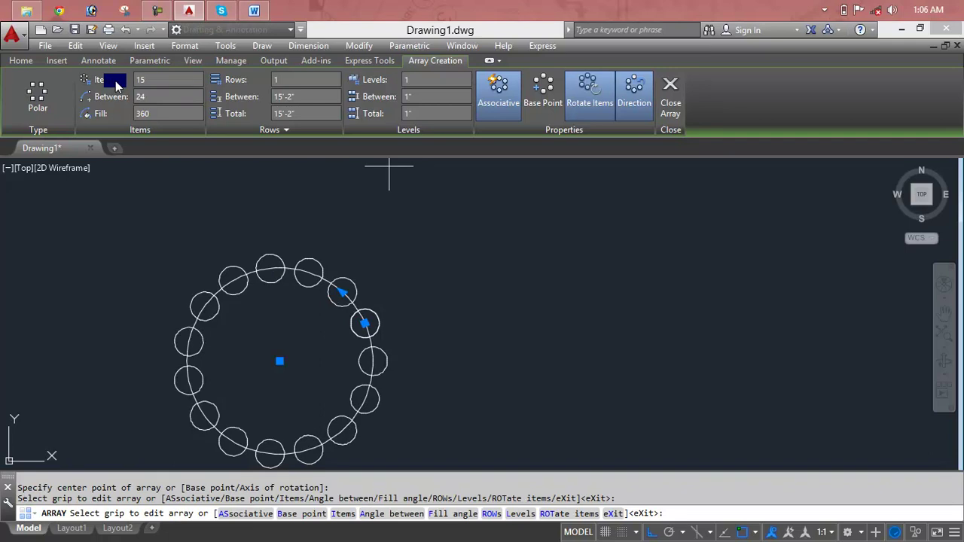
{"action": "left_click", "coordinate": [158, 98]}
{"action": "double_click", "coordinate": [163, 98]}
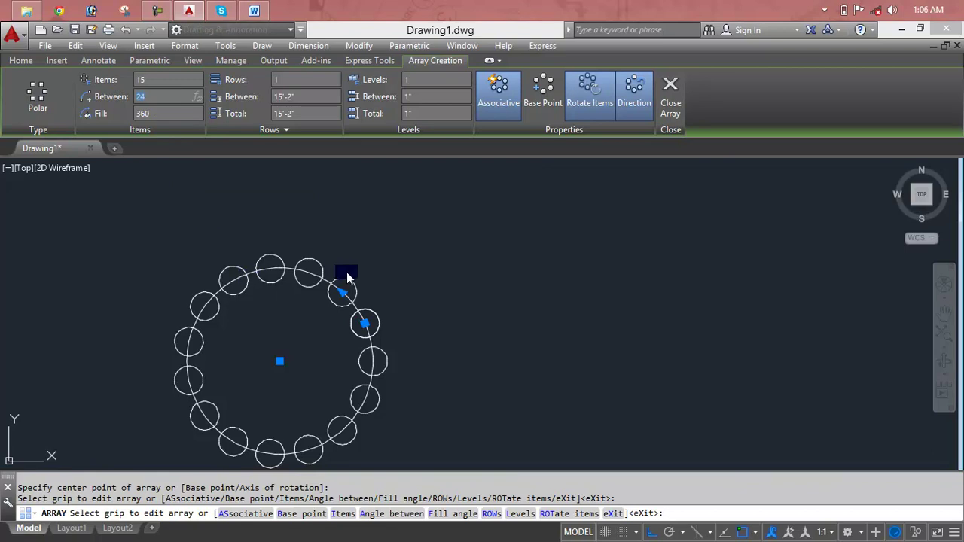
{"action": "type", "text": "1"}
{"action": "key", "text": "Return"}
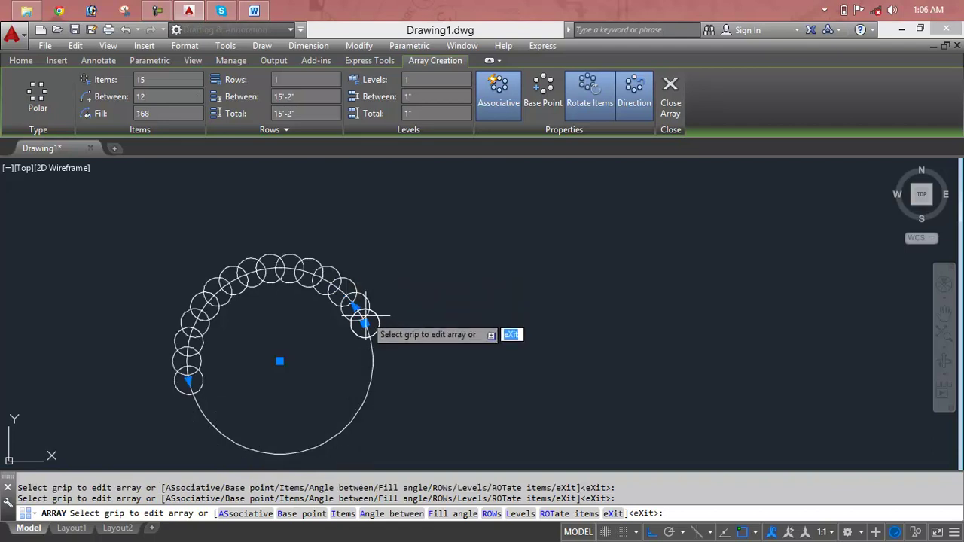
{"action": "double_click", "coordinate": [143, 112]}
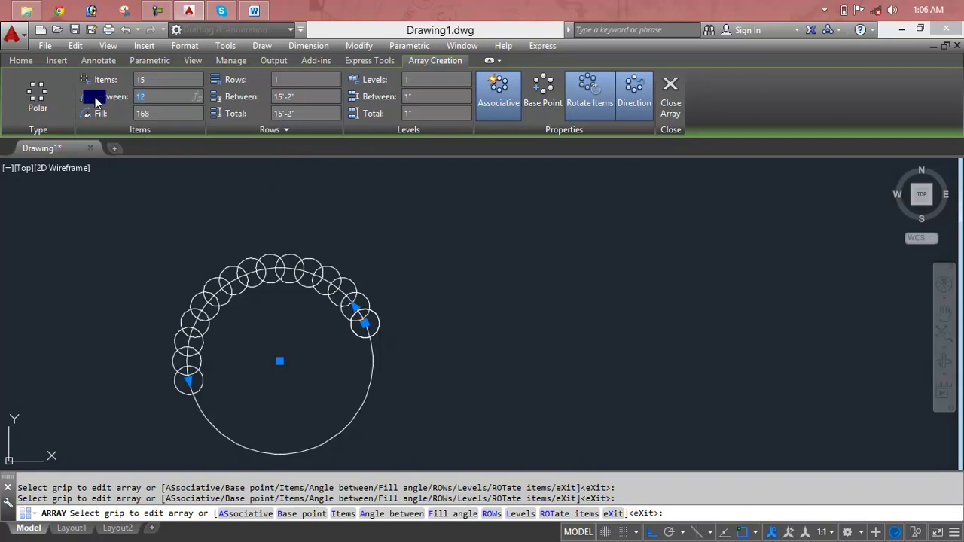
{"action": "type", "text": "24"}
{"action": "key", "text": "Return"}
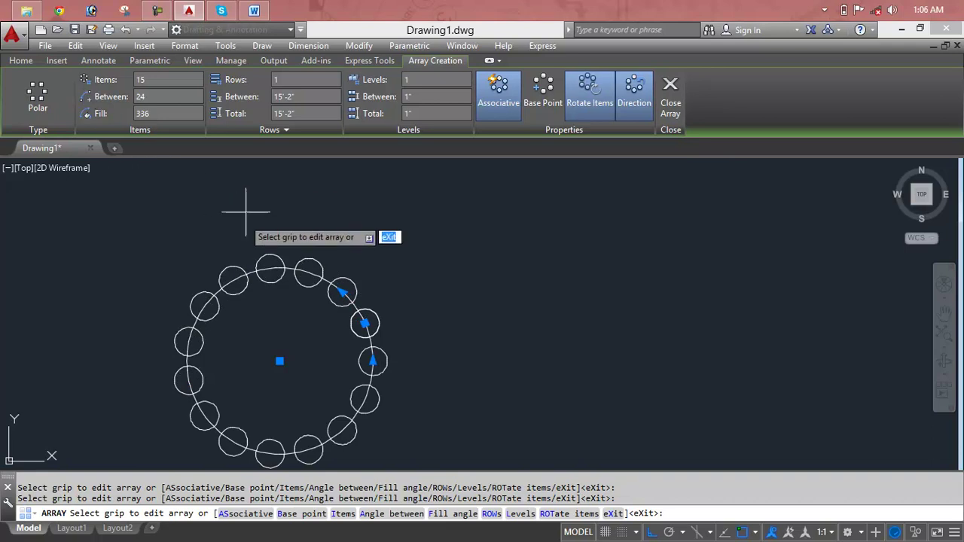
{"action": "left_click", "coordinate": [158, 97]}
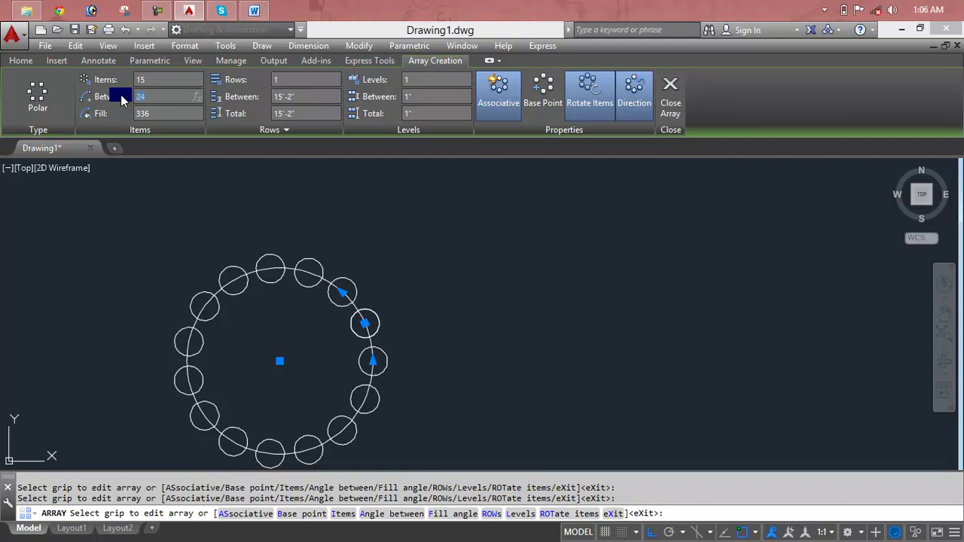
{"action": "type", "text": "30"}
{"action": "key", "text": "Return"}
{"action": "key", "text": "Tab"}
{"action": "type", "text": "180"}
{"action": "key", "text": "Return"}
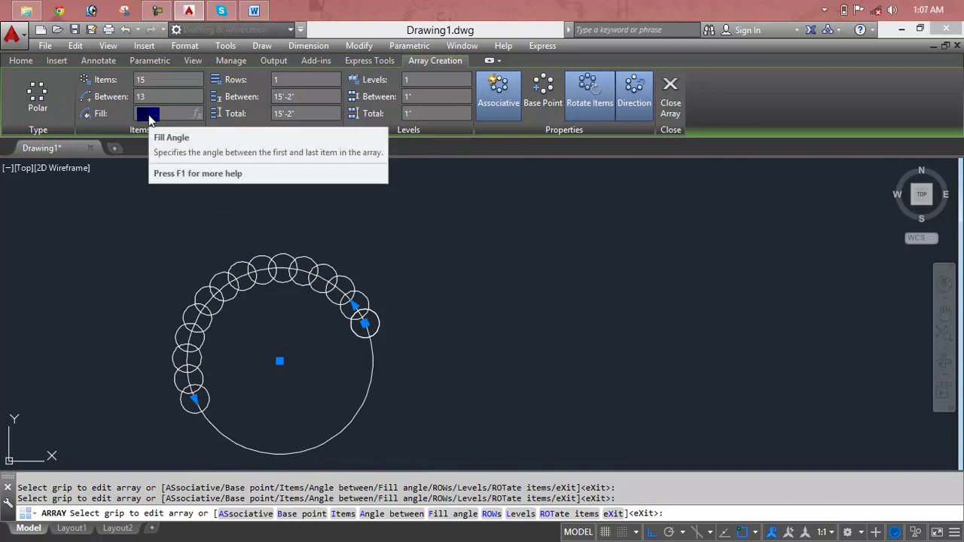
{"action": "type", "text": "360"}
{"action": "key", "text": "Return"}
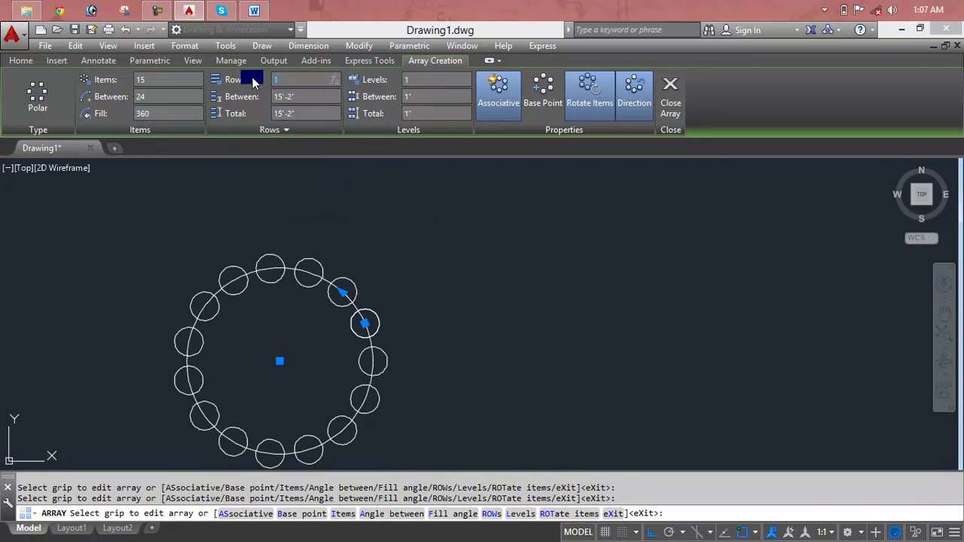
{"action": "type", "text": "3"}
- Try 3 rows, return to a single row, and close the 15-circle array
{"action": "key", "text": "Return"}
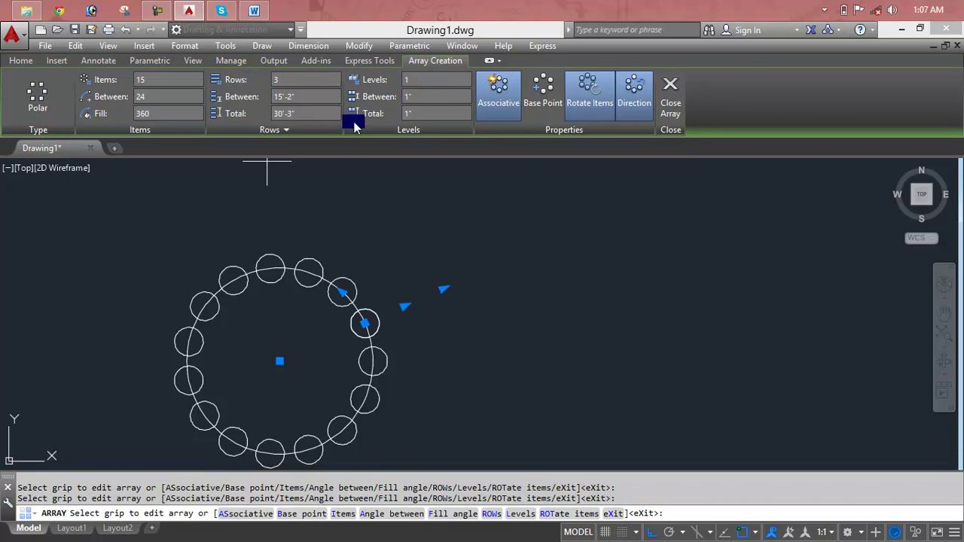
{"action": "middle_click_drag", "start_coordinate": [218, 317], "coordinate": [266, 247]}
{"action": "left_click", "coordinate": [299, 92]}
{"action": "left_click", "coordinate": [294, 80]}
{"action": "left_click", "coordinate": [202, 79]}
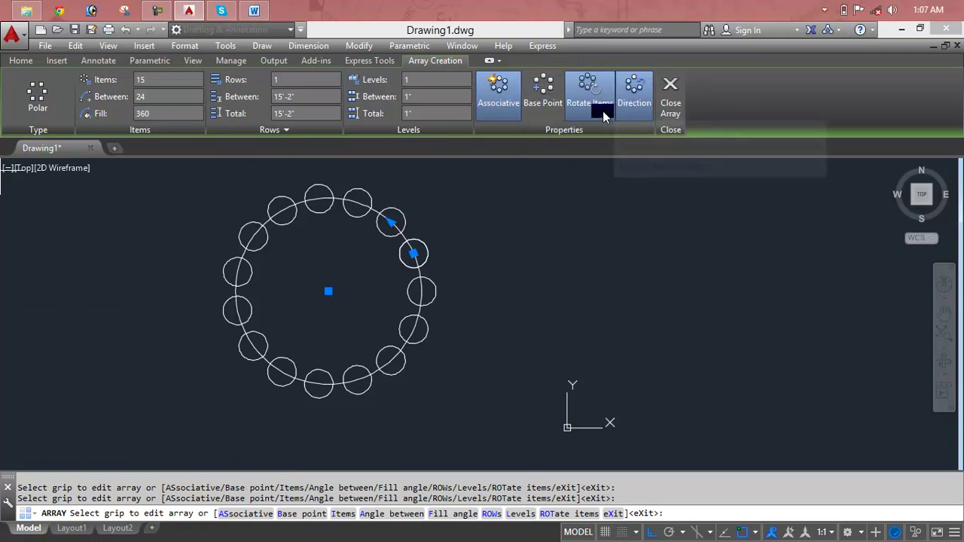
{"action": "left_click", "coordinate": [673, 95]}
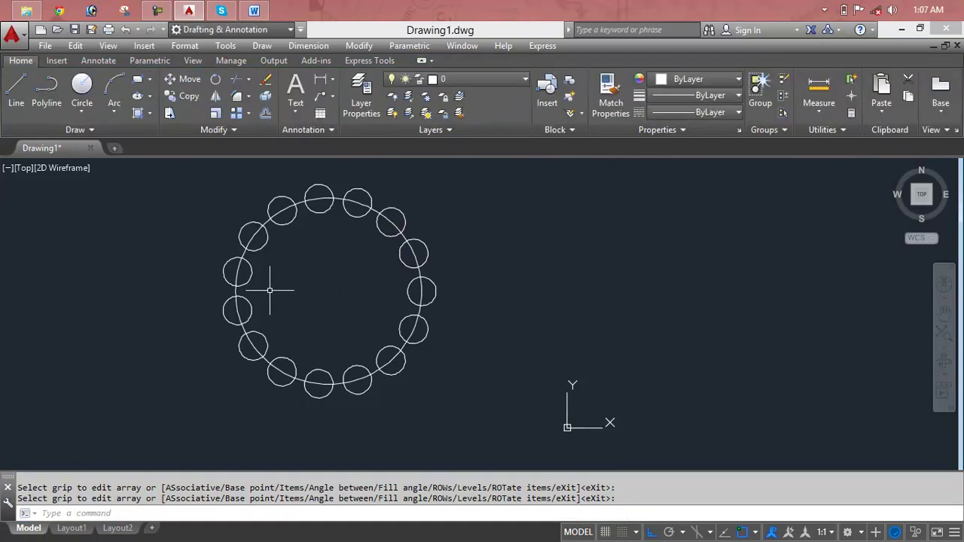
- Select the circular array, then undo it back to a single small circle
{"action": "left_click", "coordinate": [489, 189]}
{"action": "left_click", "coordinate": [194, 394]}
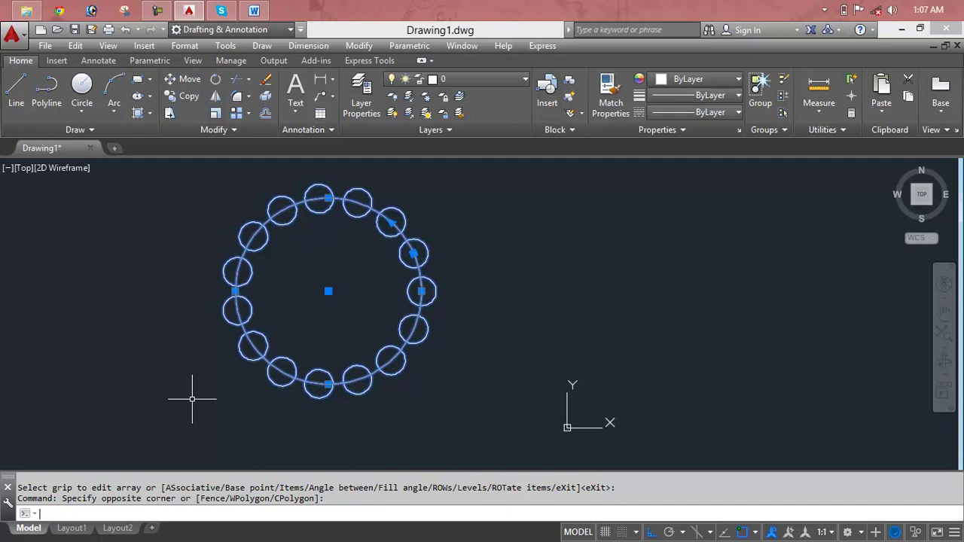
{"action": "key", "text": "Escape"}
{"action": "key", "text": "Escape"}
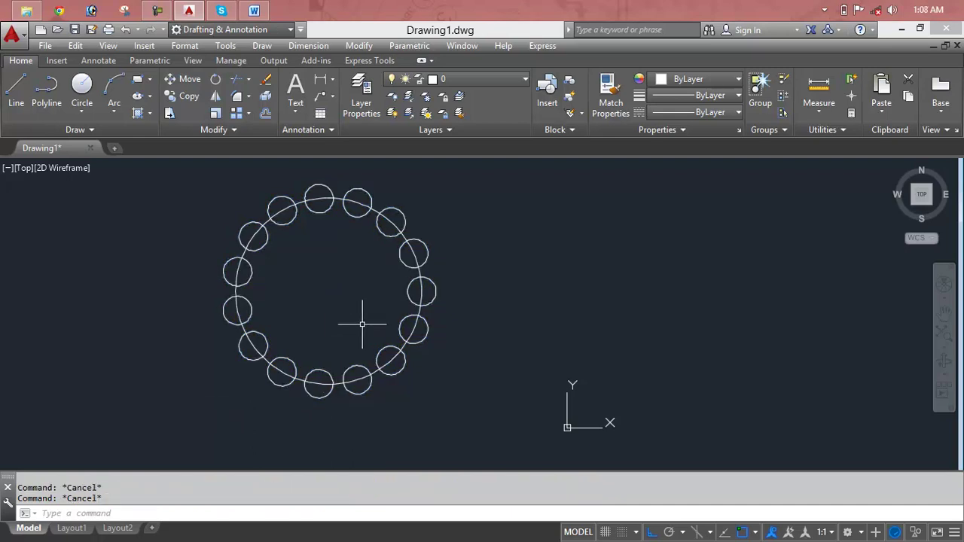
{"action": "key", "text": "ctrl+z"}
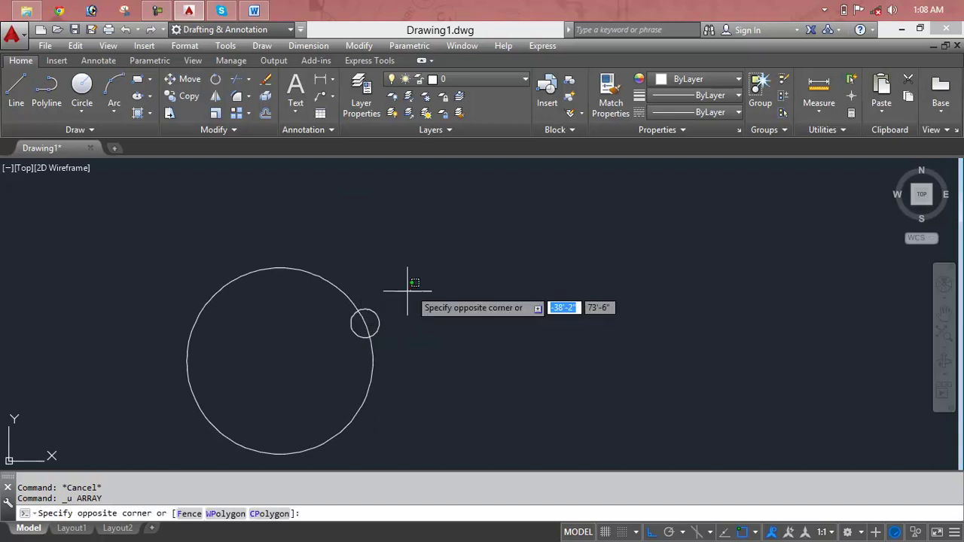
- Check the two remaining circles, then minimise AutoCAD and the Lesson 36 document
{"action": "left_click", "coordinate": [409, 286]}
{"action": "left_click", "coordinate": [286, 357]}
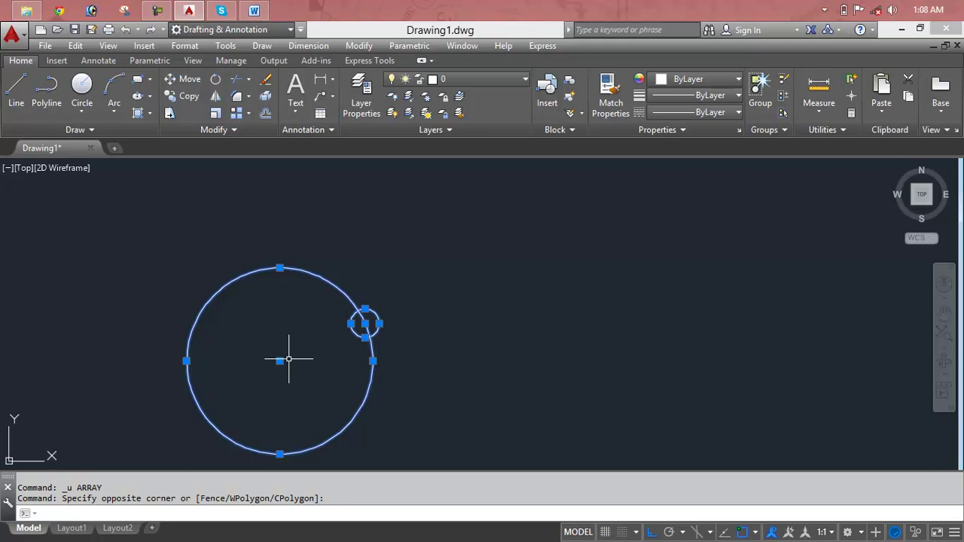
{"action": "key", "text": "Escape"}
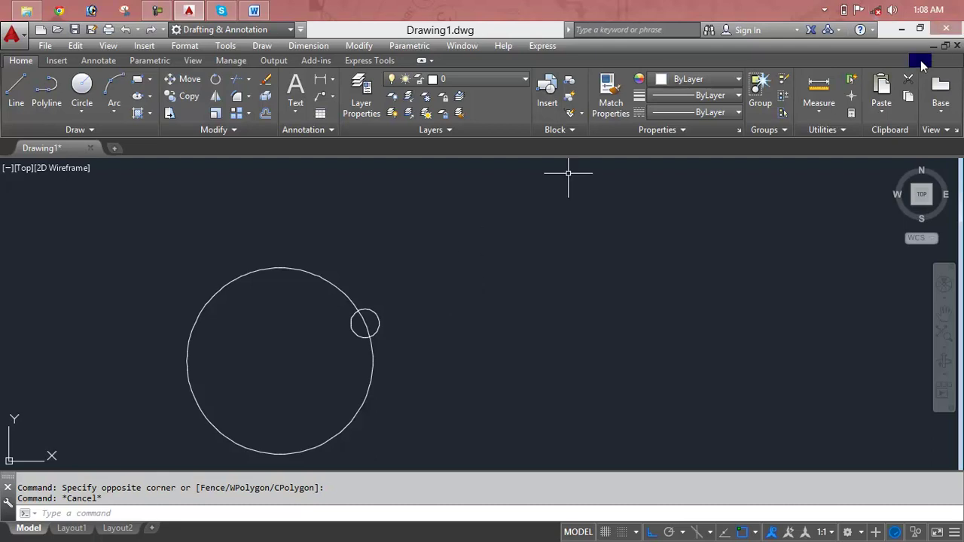
{"action": "left_click", "coordinate": [901, 28]}
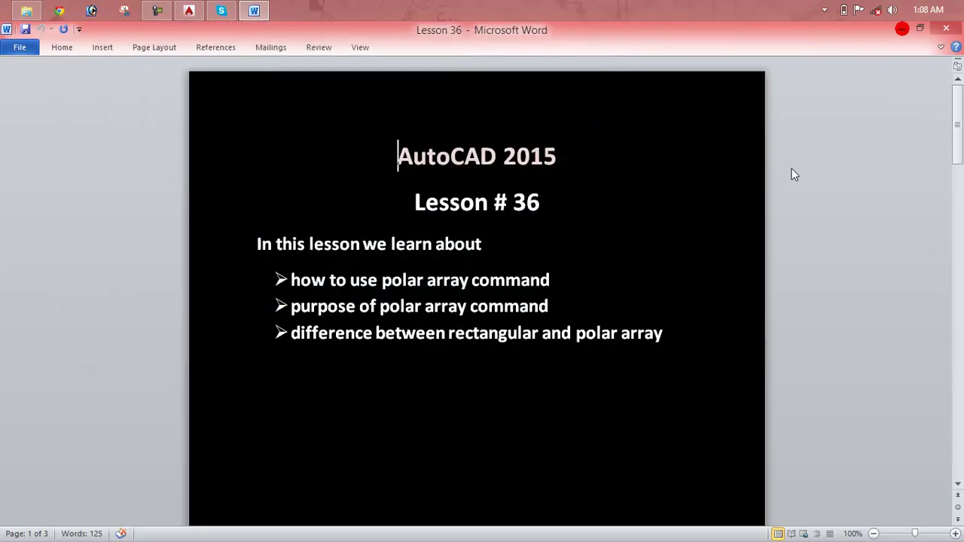
{"action": "left_click", "coordinate": [901, 29]}
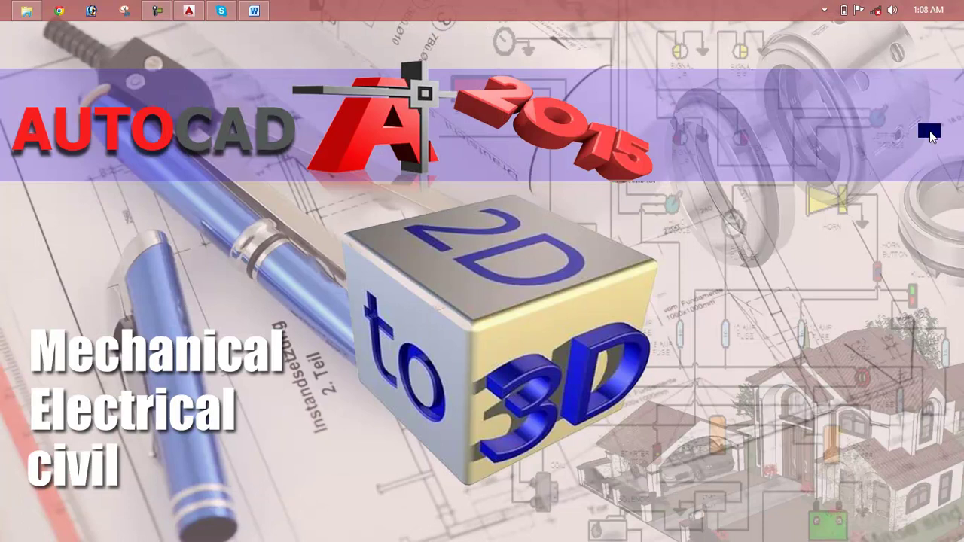